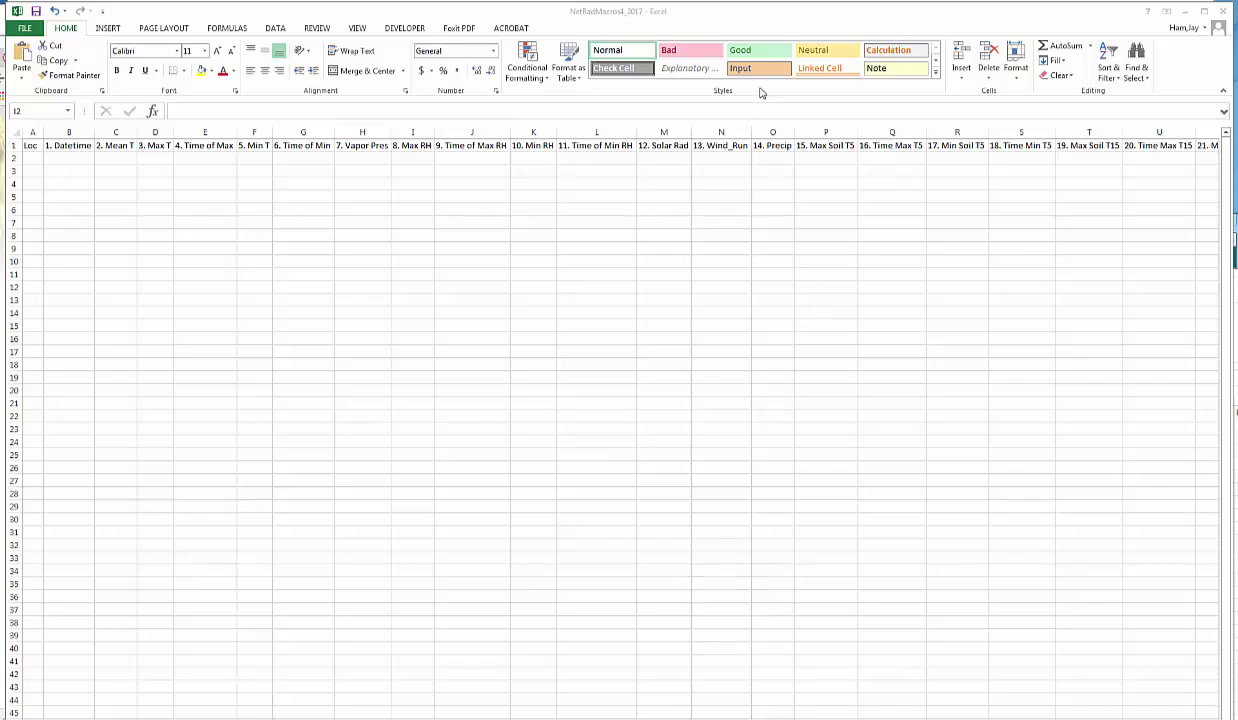
- Switch to the browser showing the CoAgMet homepage and open the Raw Data Access page
click(731, 30)
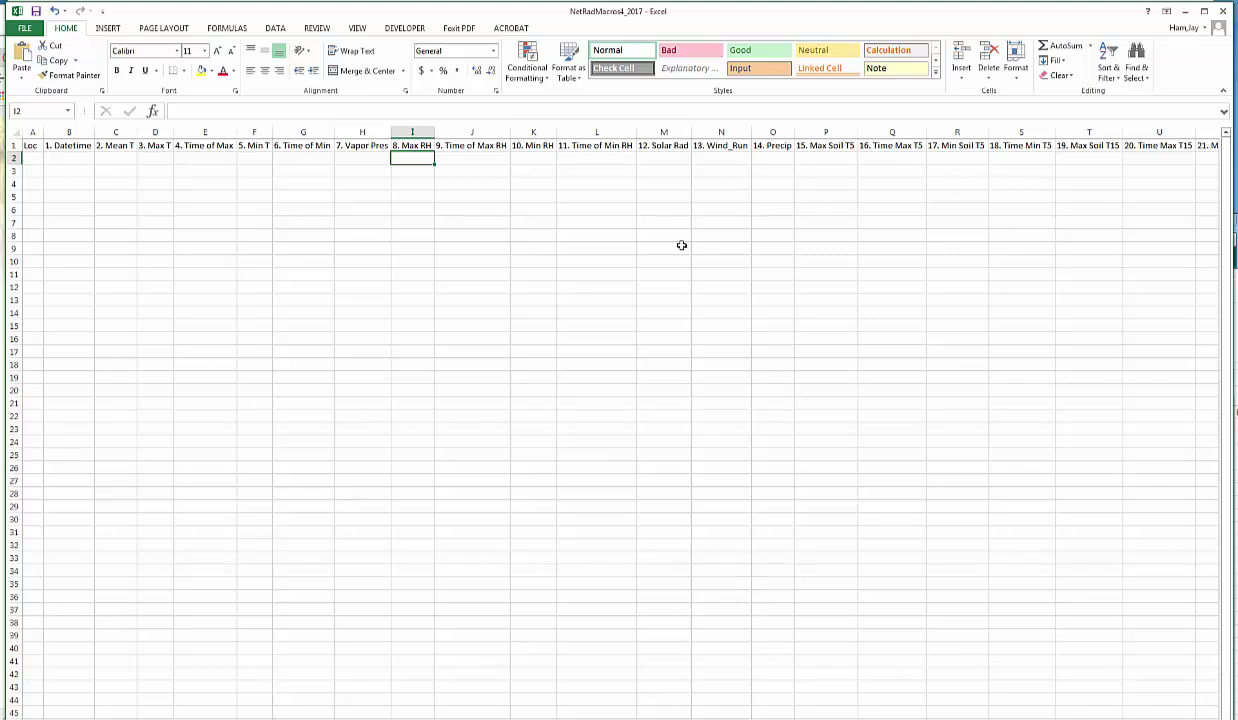
key(alt+Tab)
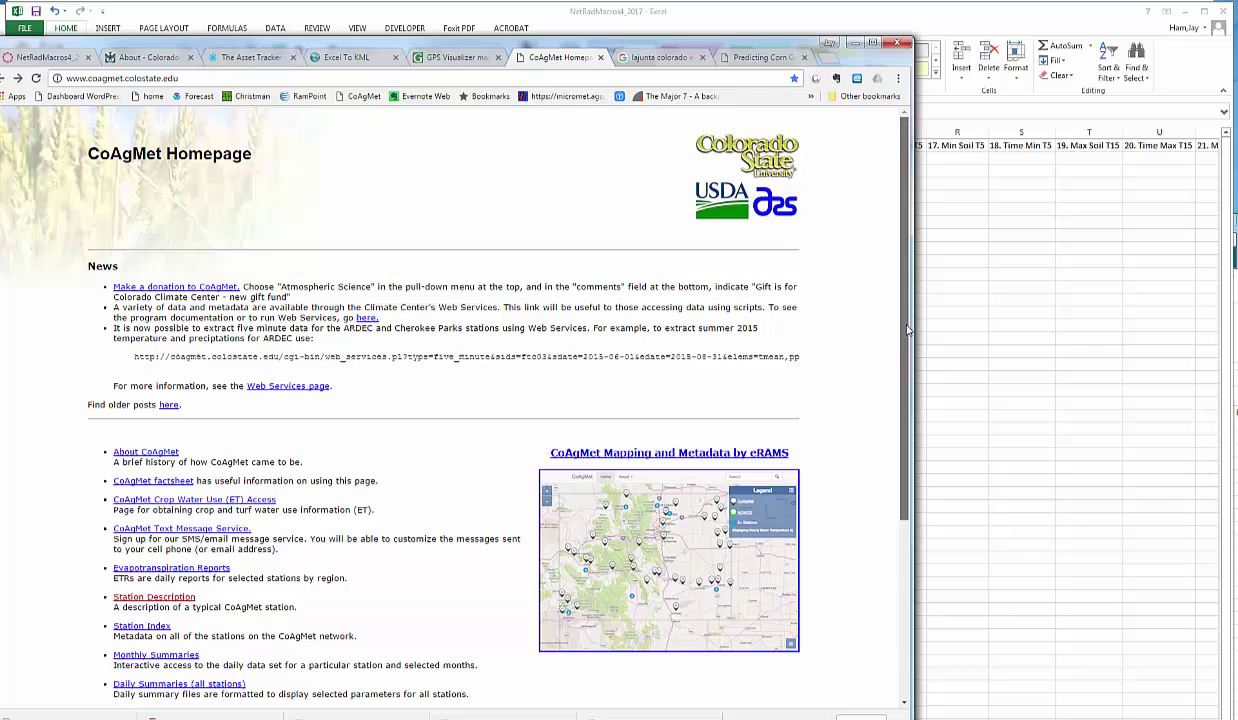
scroll(718, 410, down, 3)
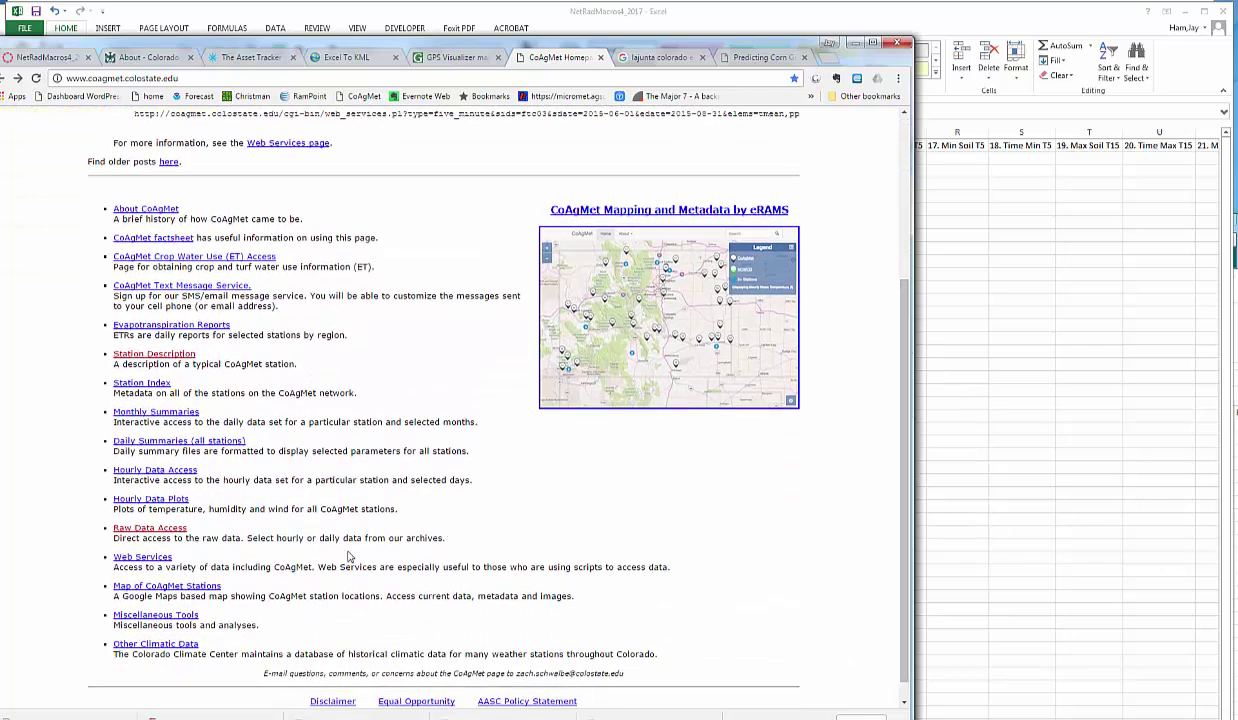
click(155, 527)
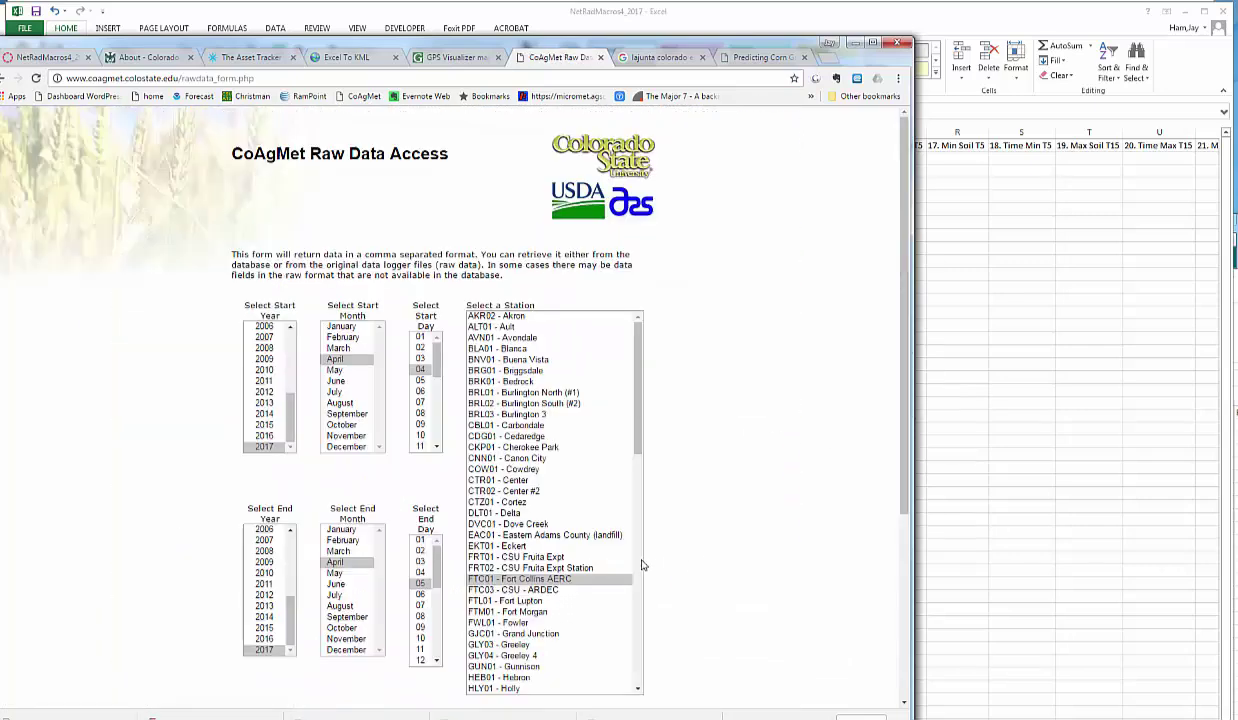
- Request daily data in the new format for station LJT01 - LaJunta from April 1, 2016 to October 30, 2016
drag(638, 446, 638, 549)
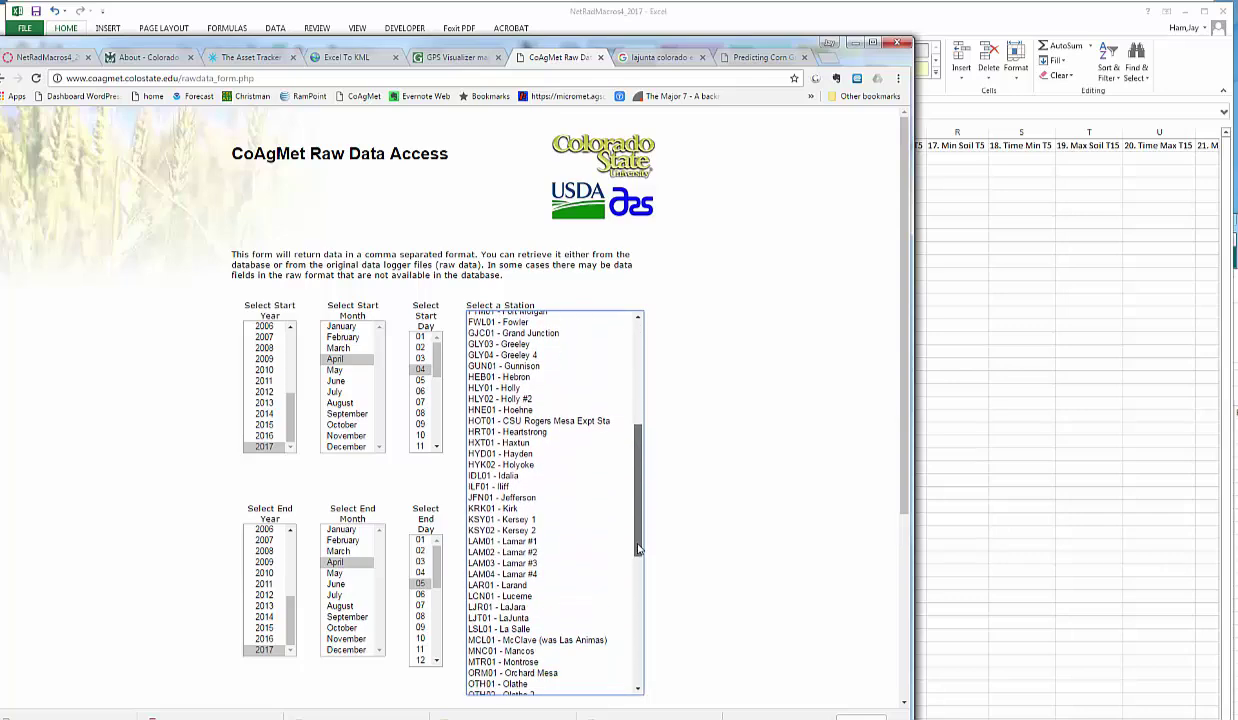
click(510, 617)
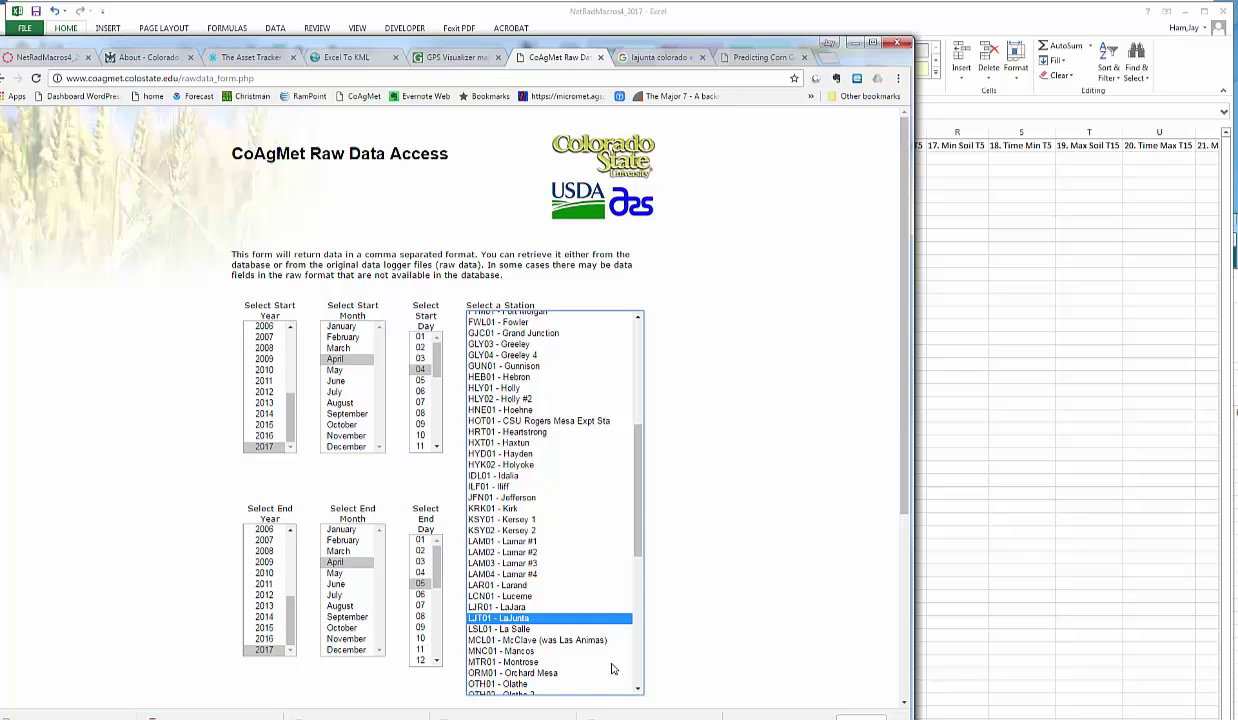
click(263, 436)
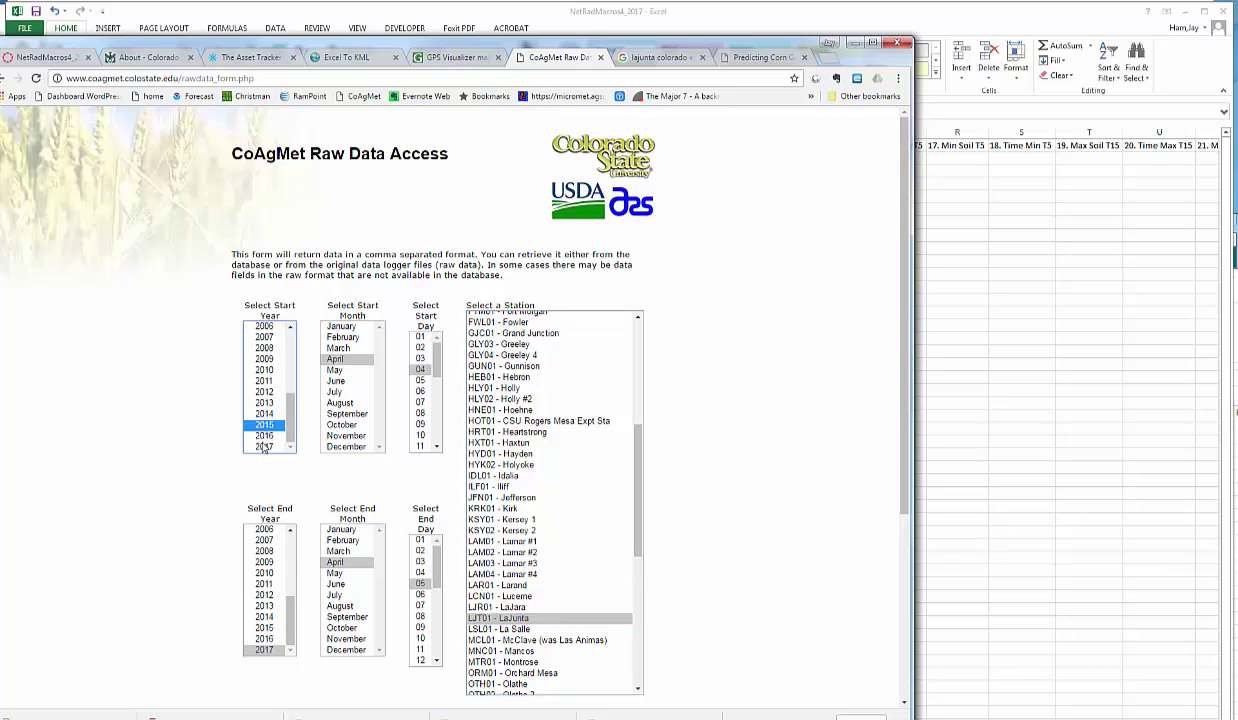
click(263, 639)
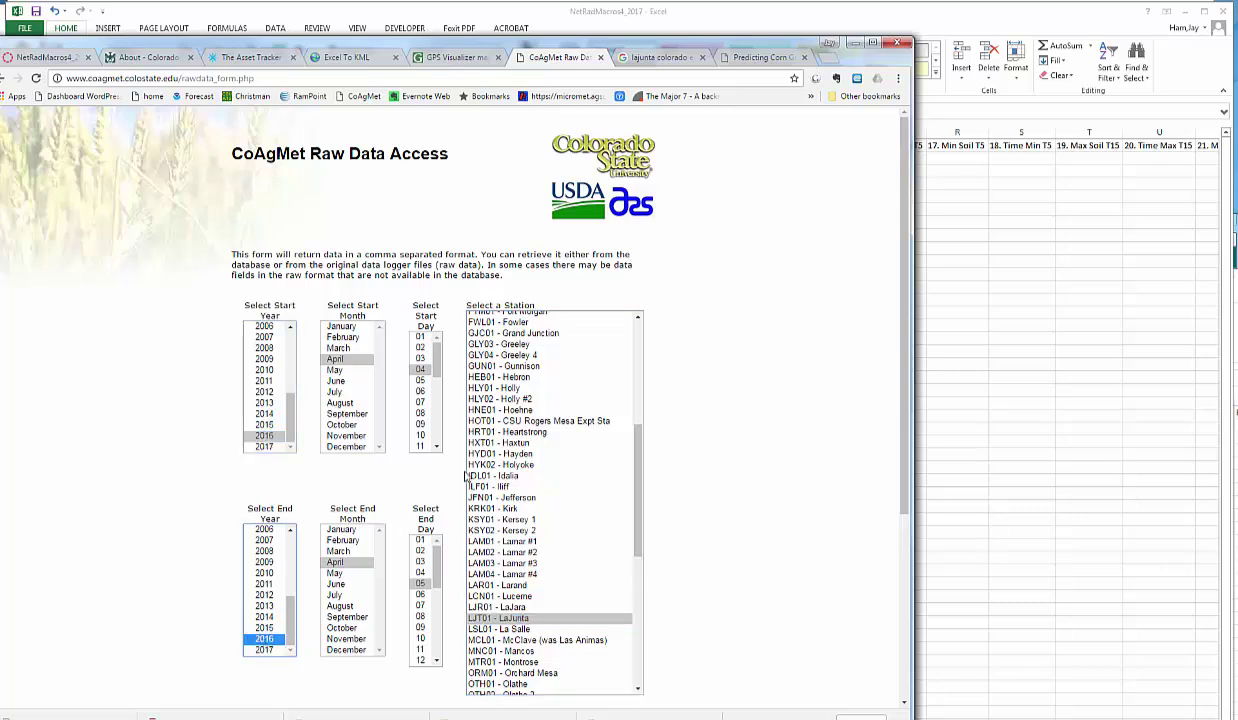
click(421, 369)
click(421, 336)
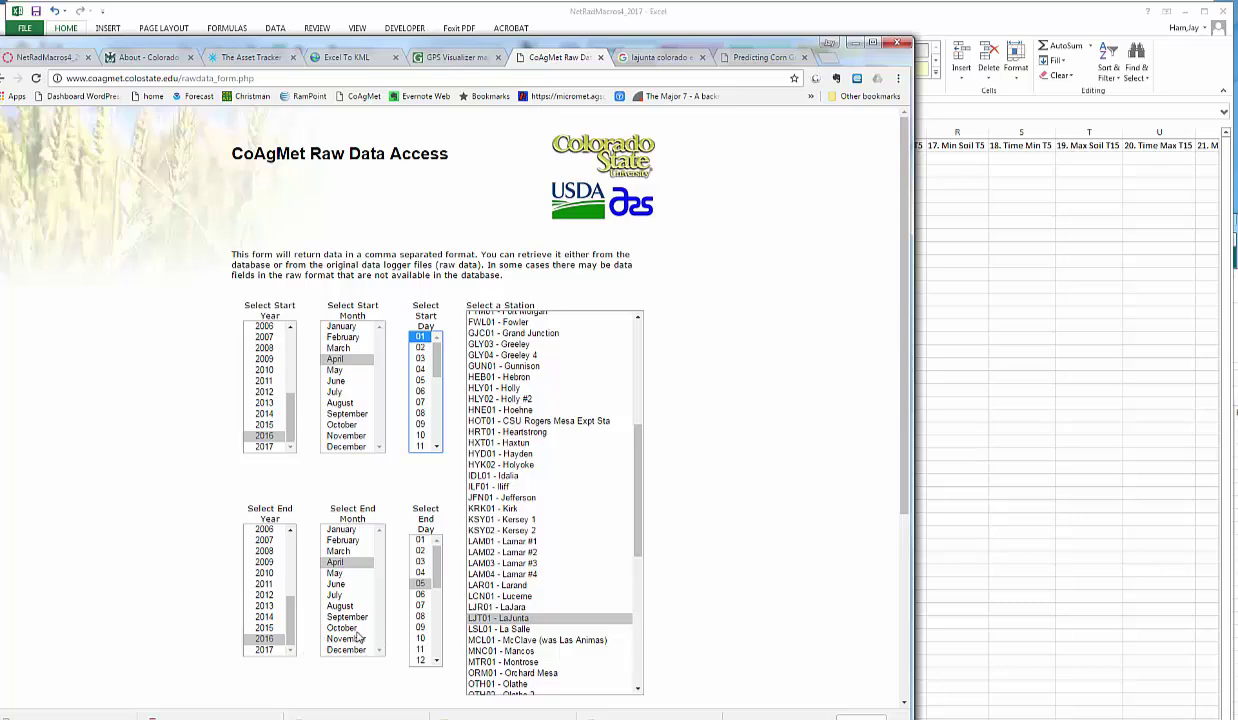
click(345, 627)
drag(436, 576, 436, 650)
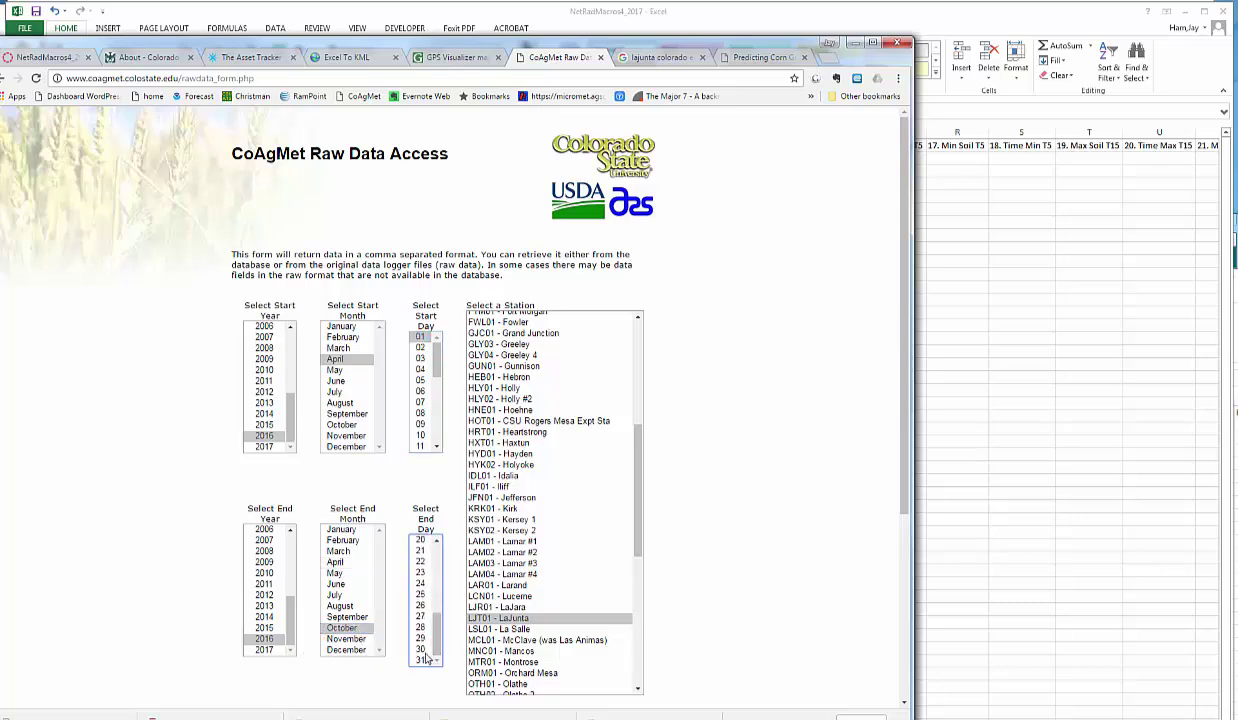
click(420, 649)
scroll(688, 520, down, 3)
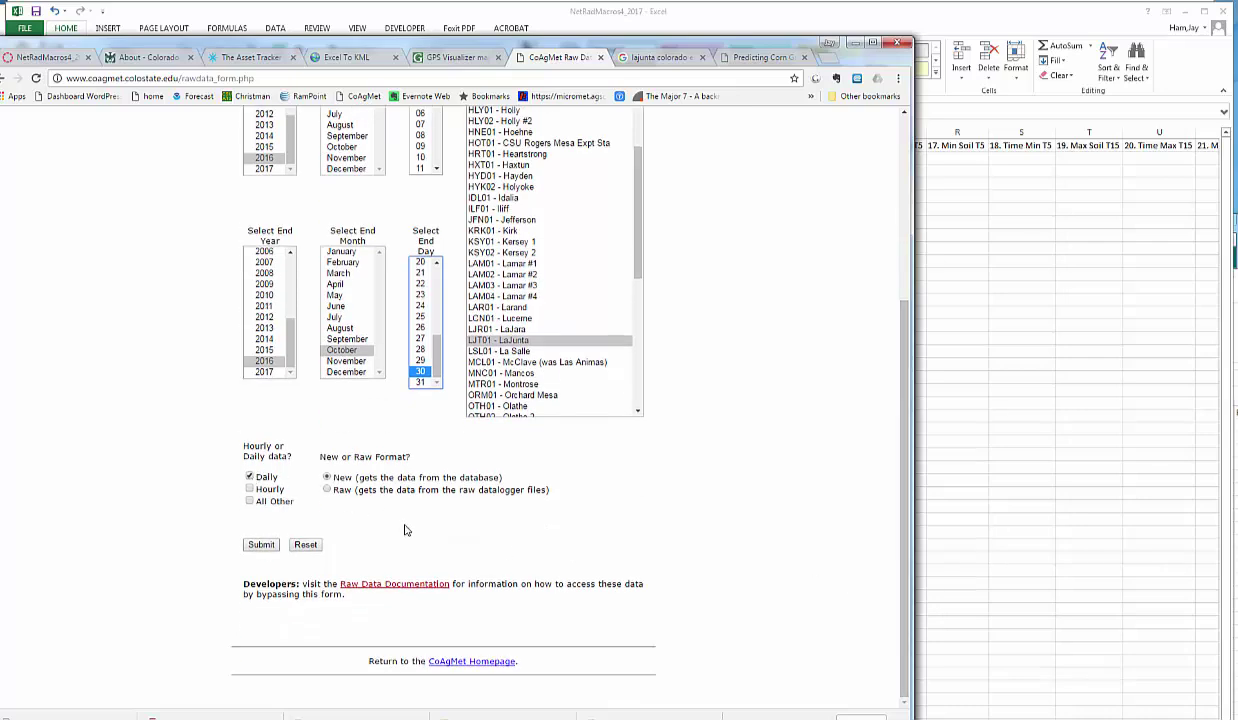
click(262, 545)
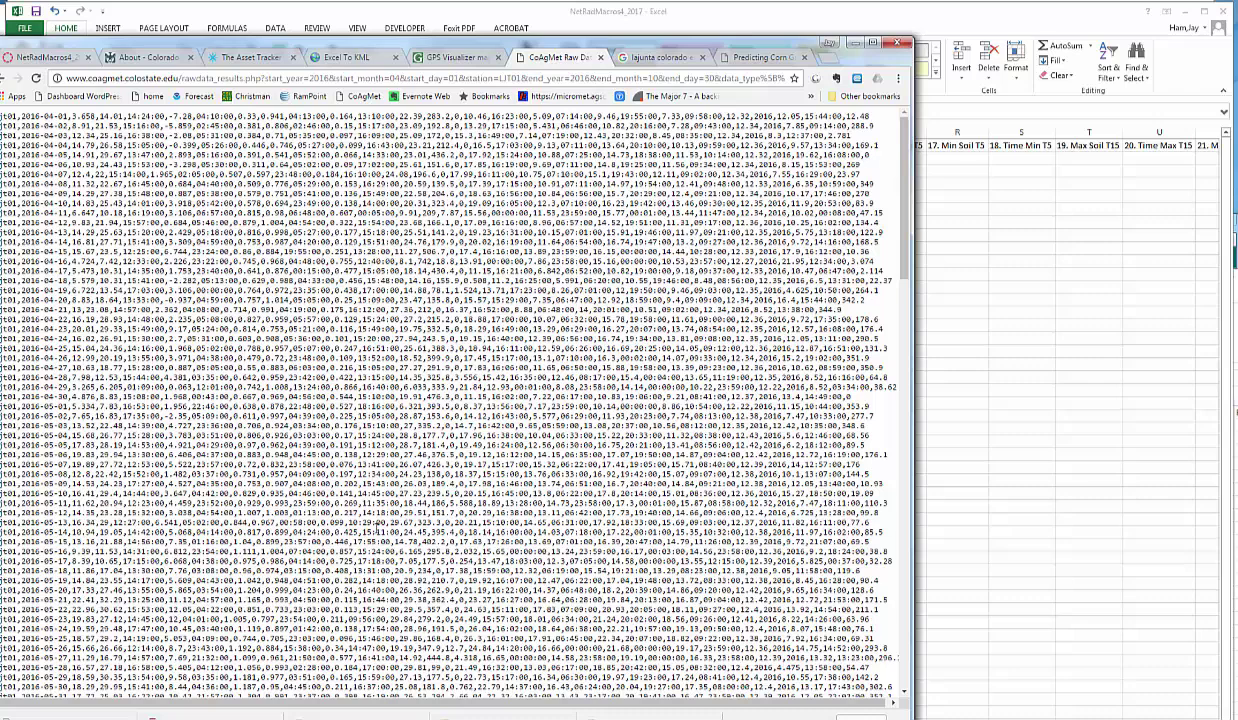
- Copy all the returned comma-separated data and paste it into the Excel worksheet starting at cell A2
key(ctrl+a)
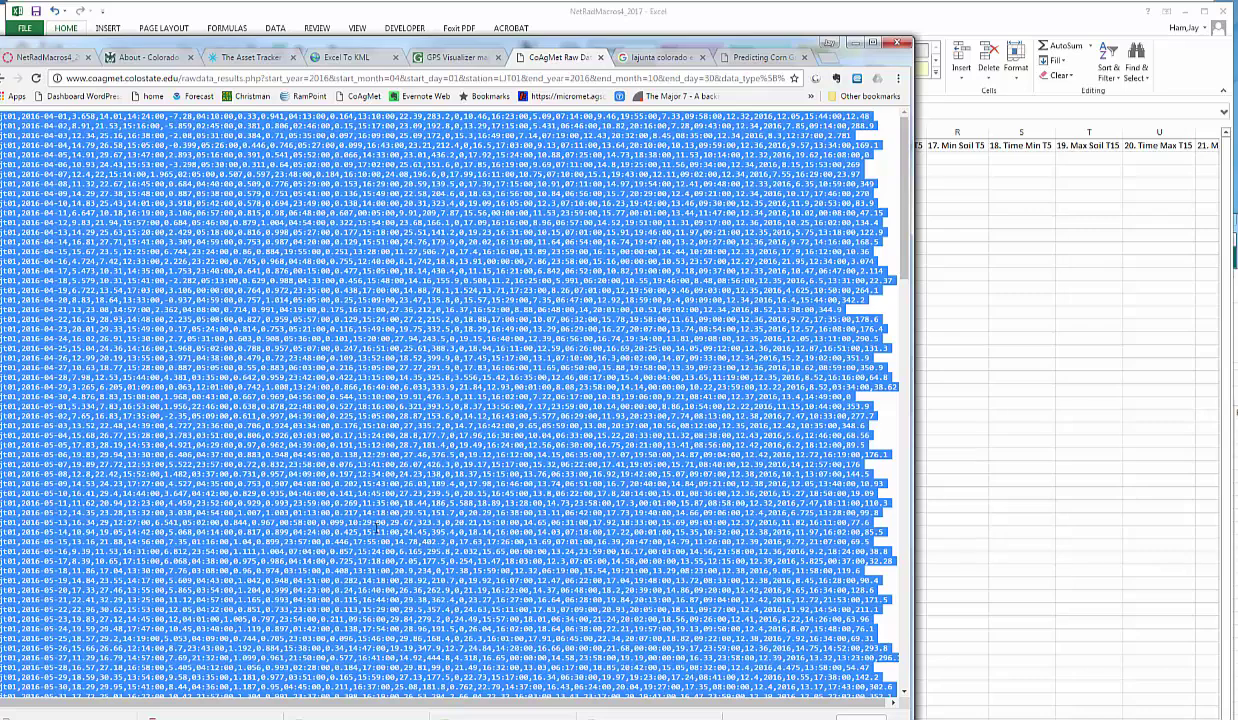
click(1047, 352)
click(412, 158)
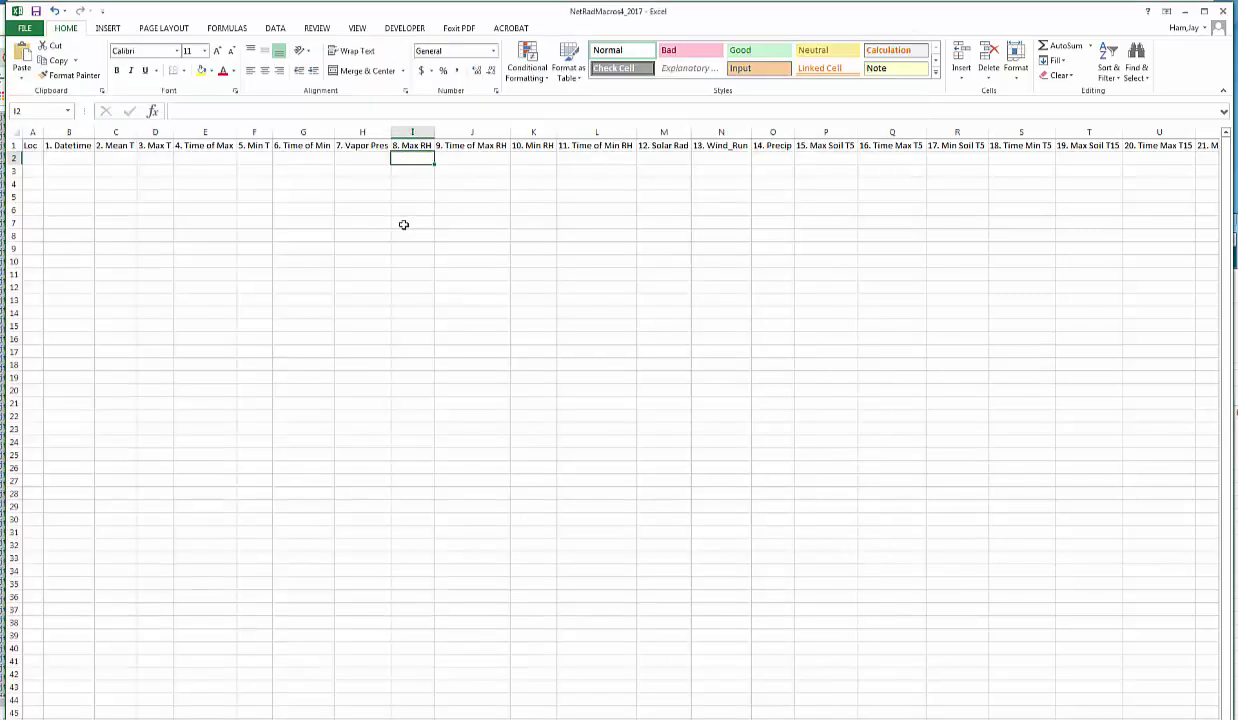
click(37, 160)
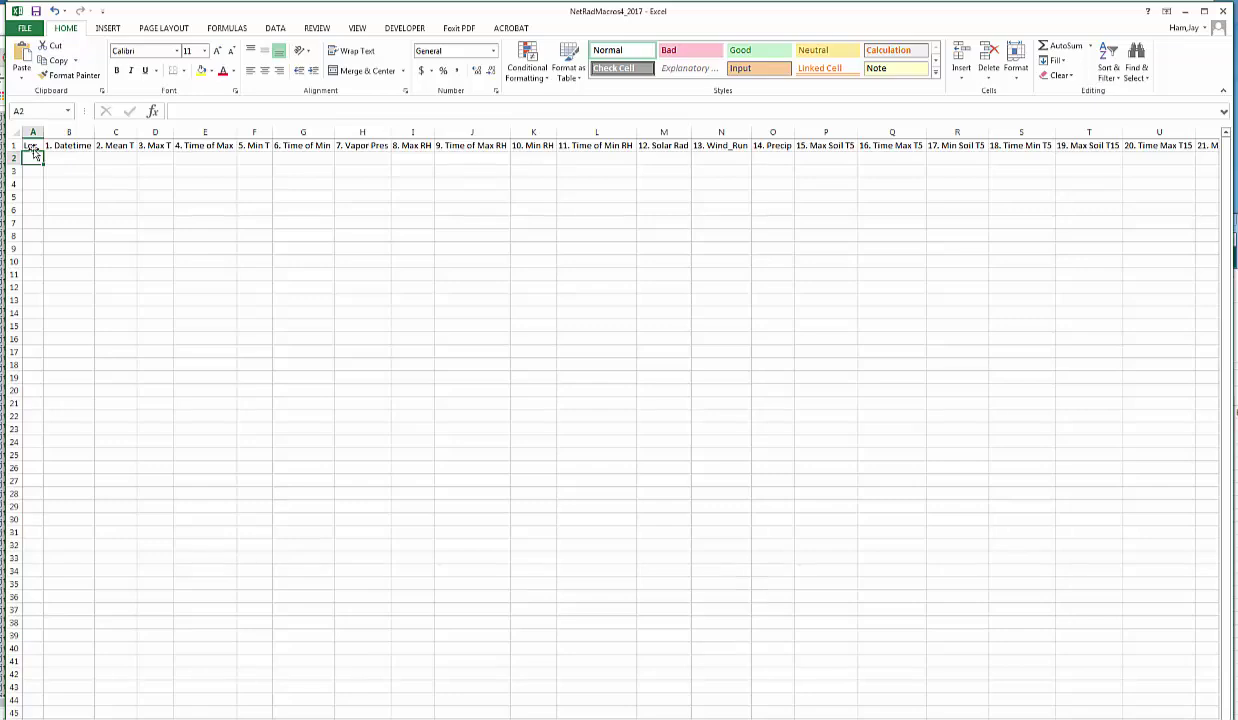
key(ctrl+v)
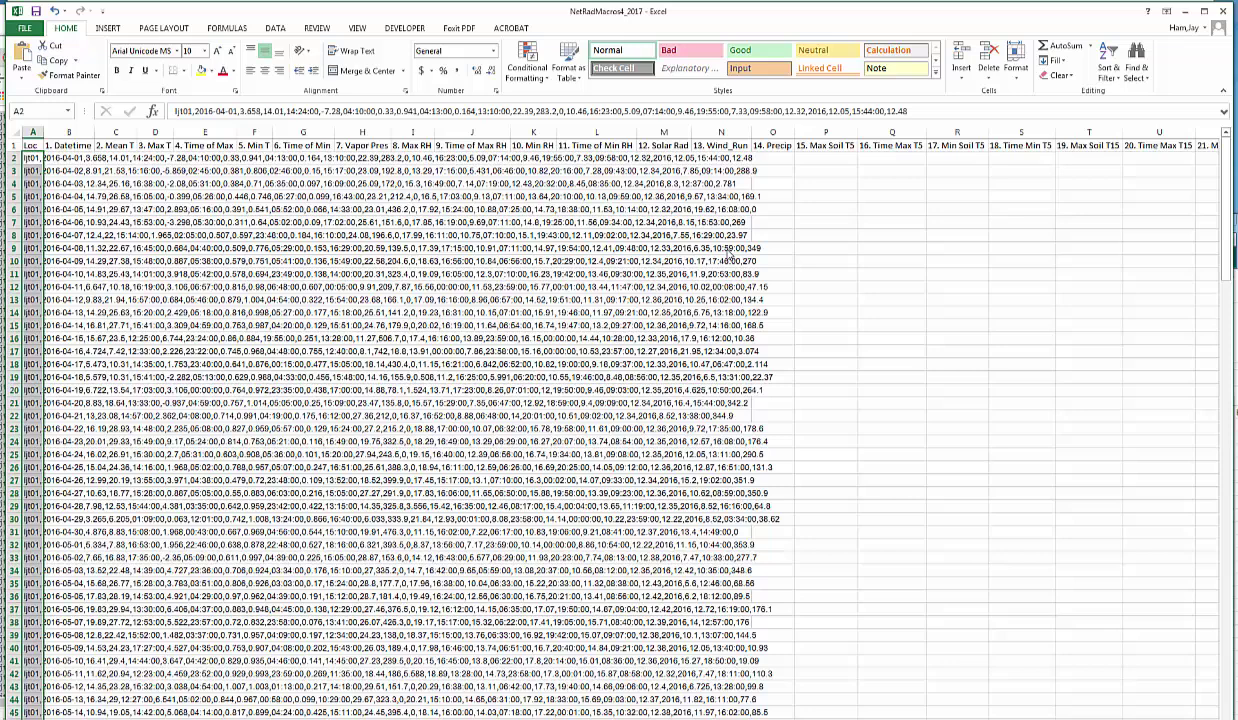
- Split the pasted text into columns as delimited data with commas as separators and General format
click(283, 31)
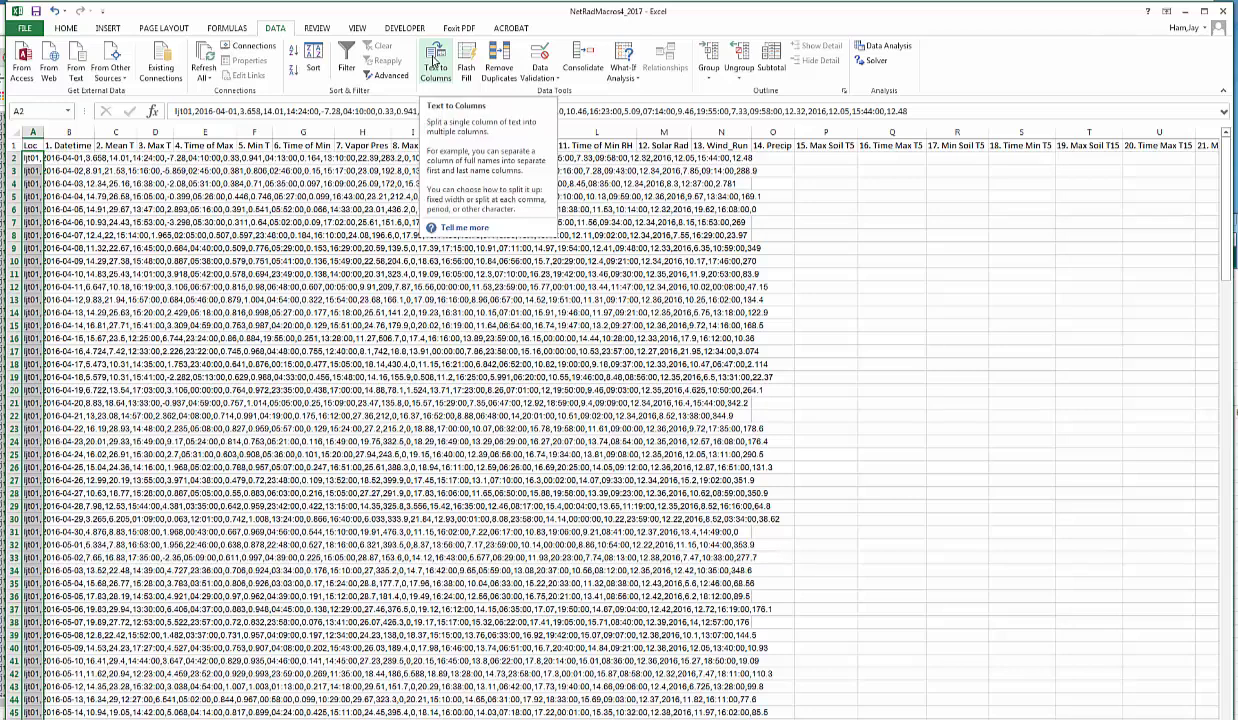
click(434, 62)
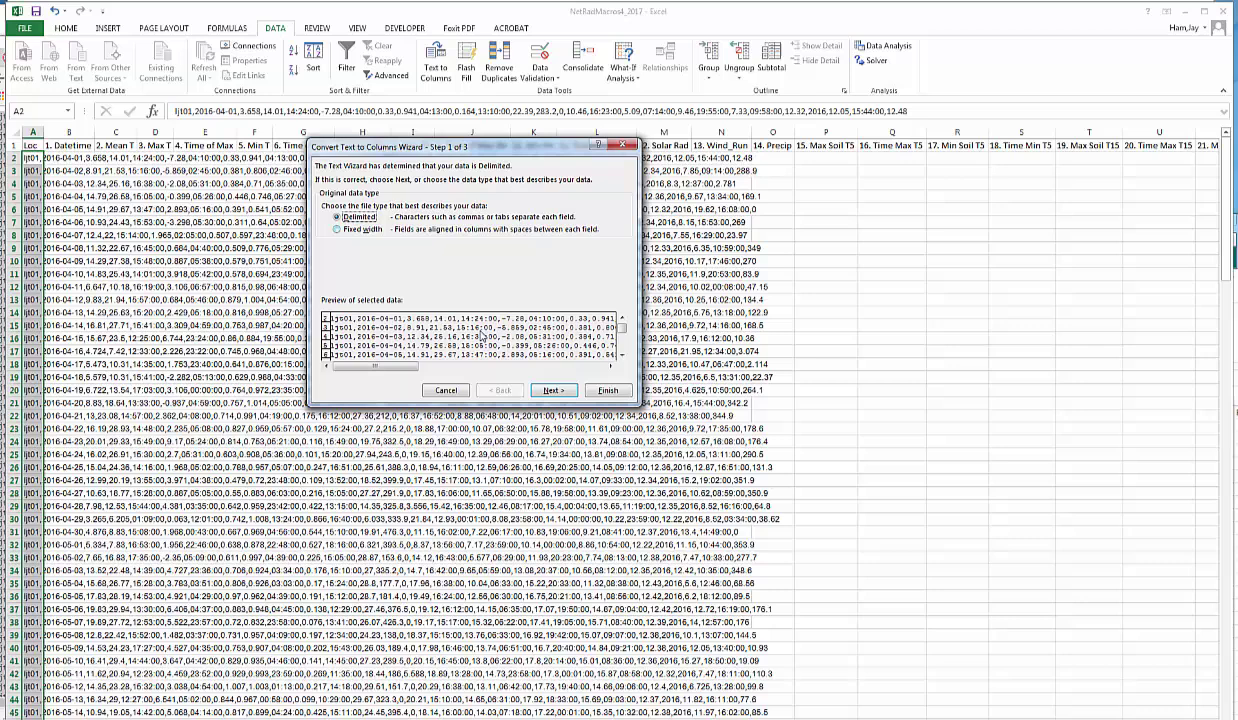
click(553, 390)
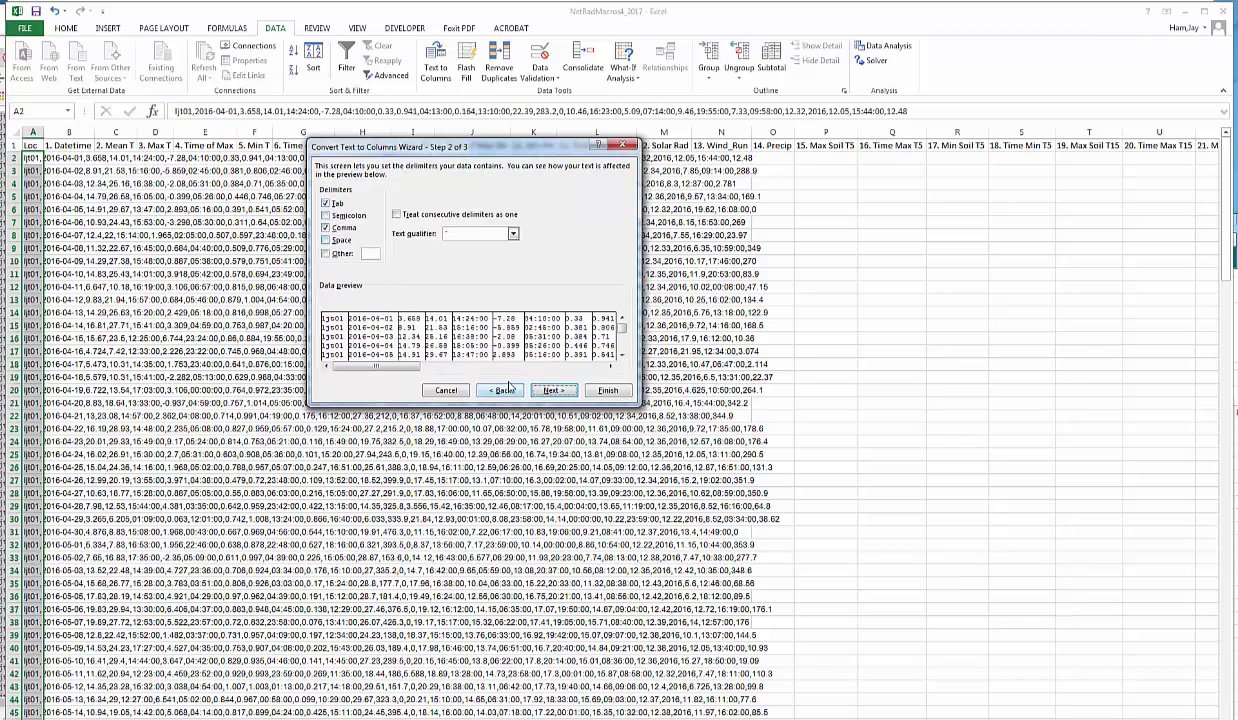
click(553, 390)
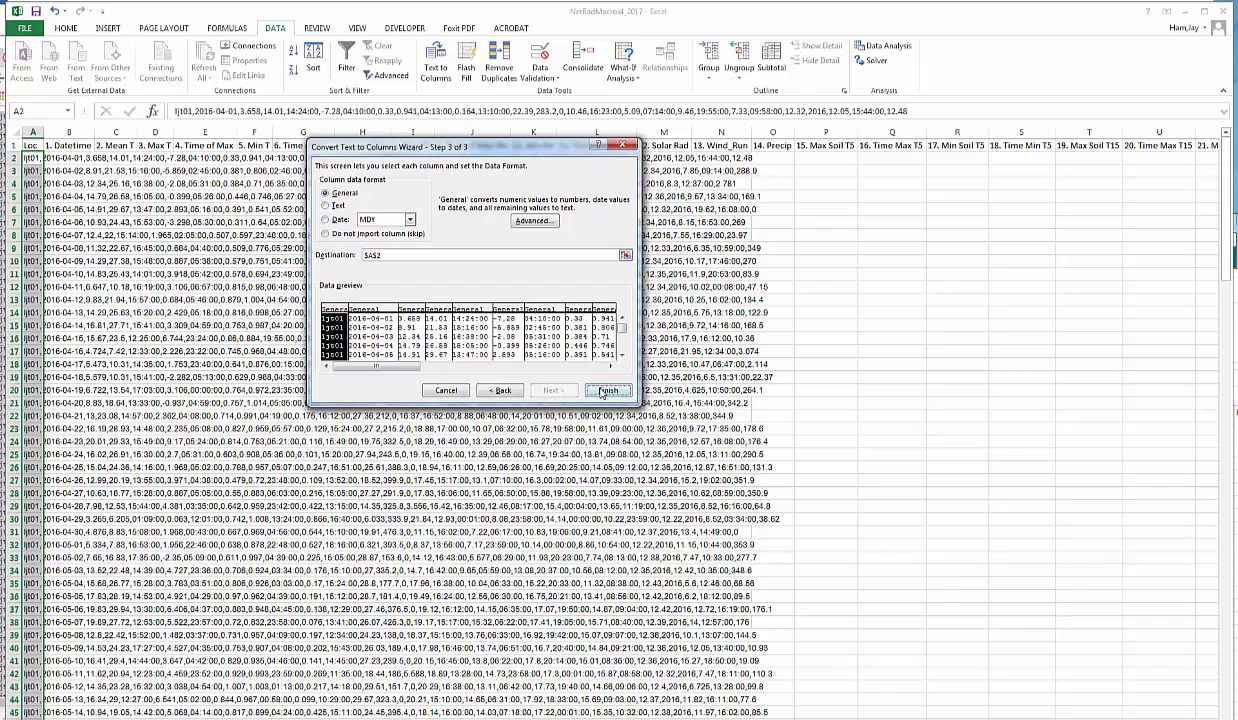
click(604, 390)
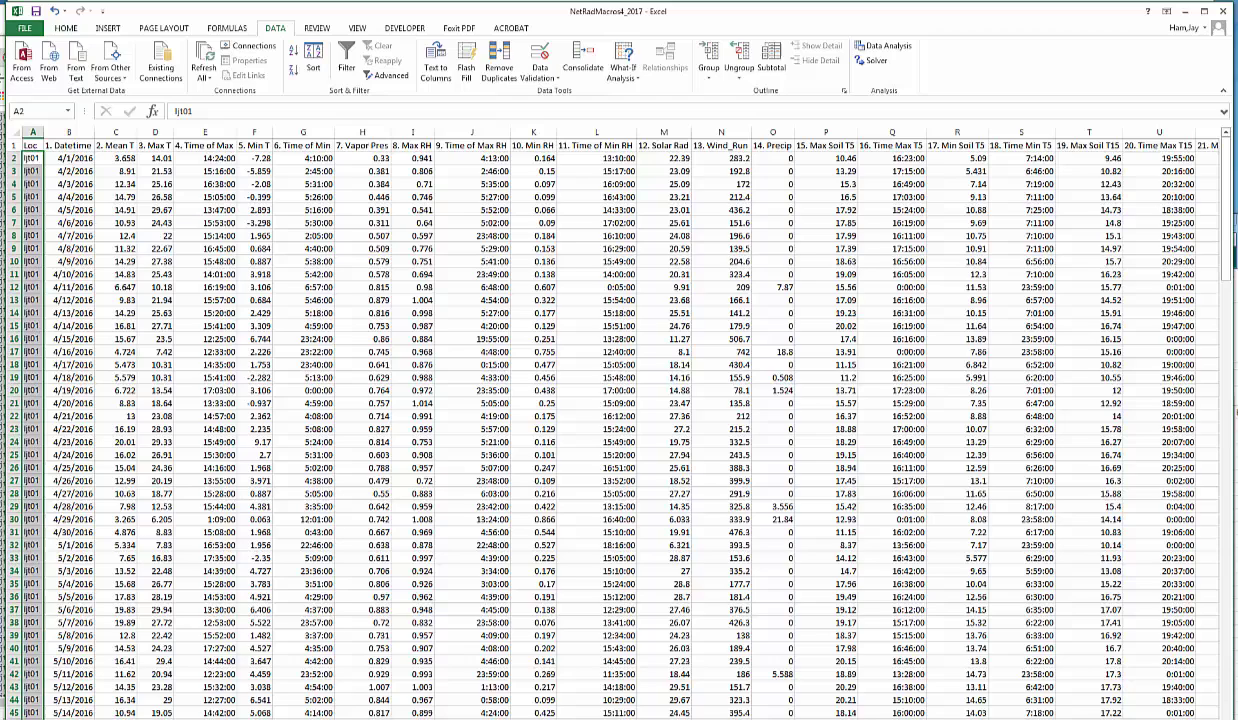
- Insert a blank column before the Datetime column, widen it, and enter the header DOY in B1
scroll(620, 420, right, 5)
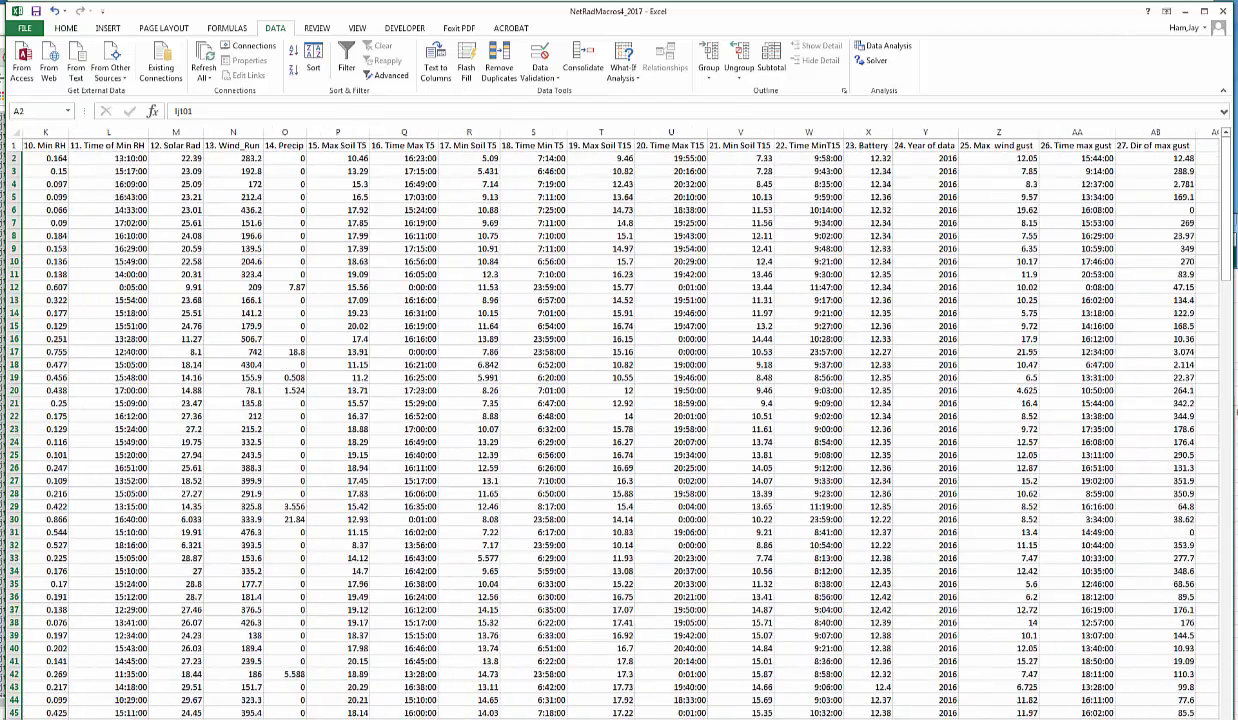
scroll(1083, 444, left, 5)
scroll(1083, 444, right, 5)
scroll(620, 420, left, 5)
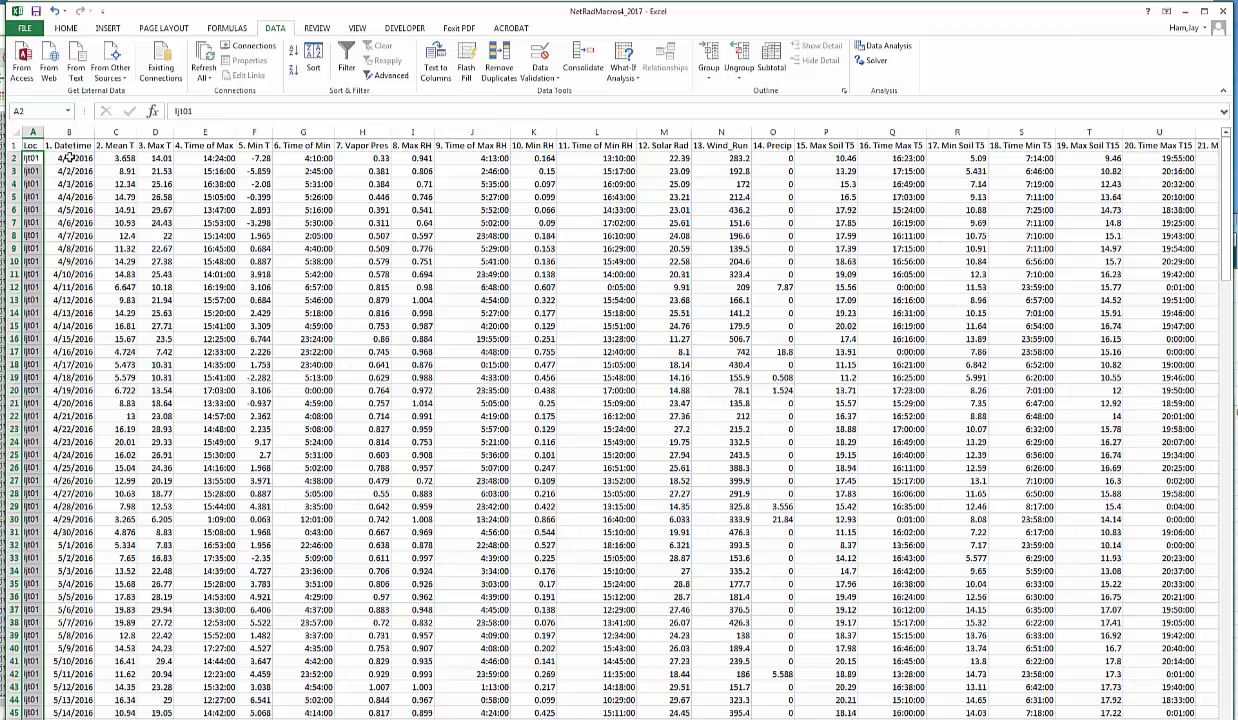
click(64, 132)
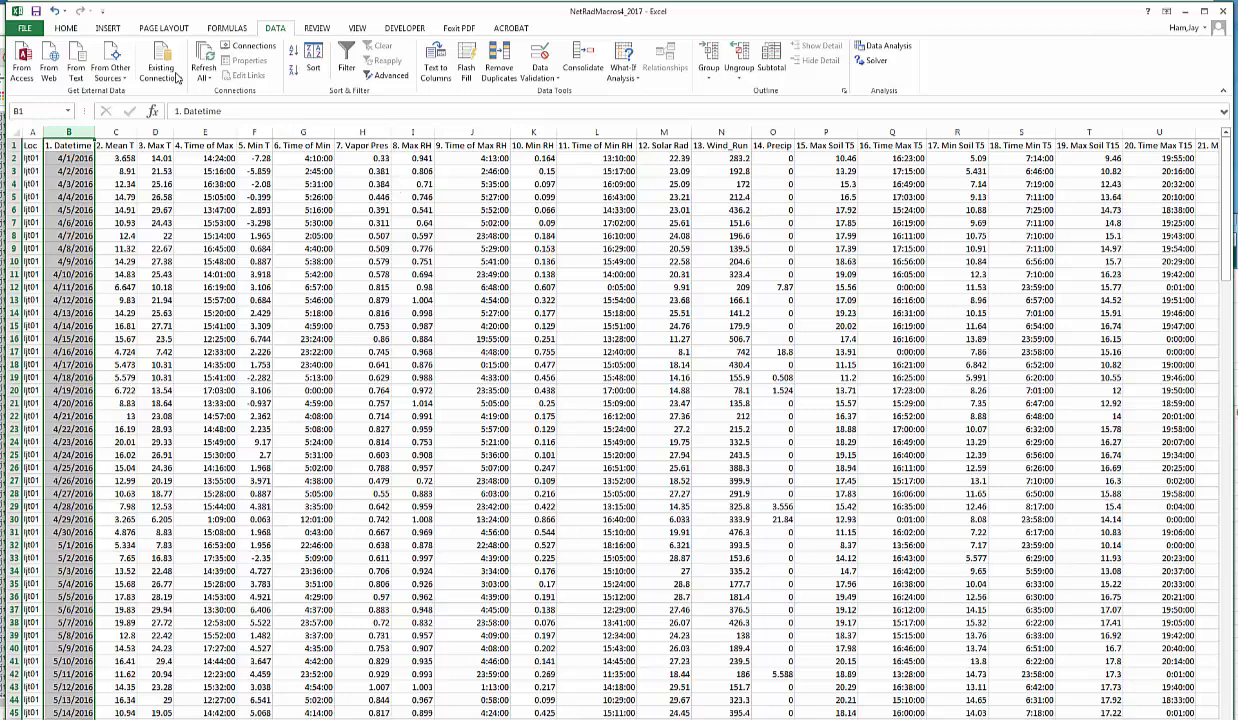
click(72, 30)
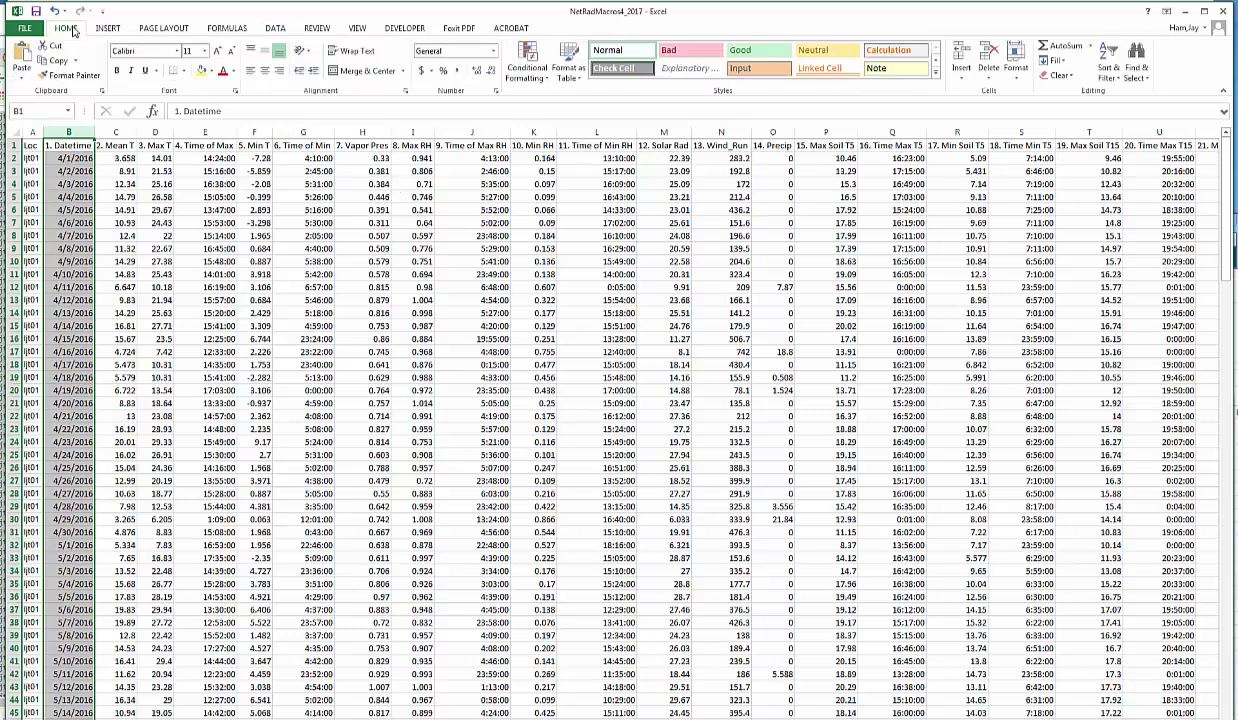
click(962, 56)
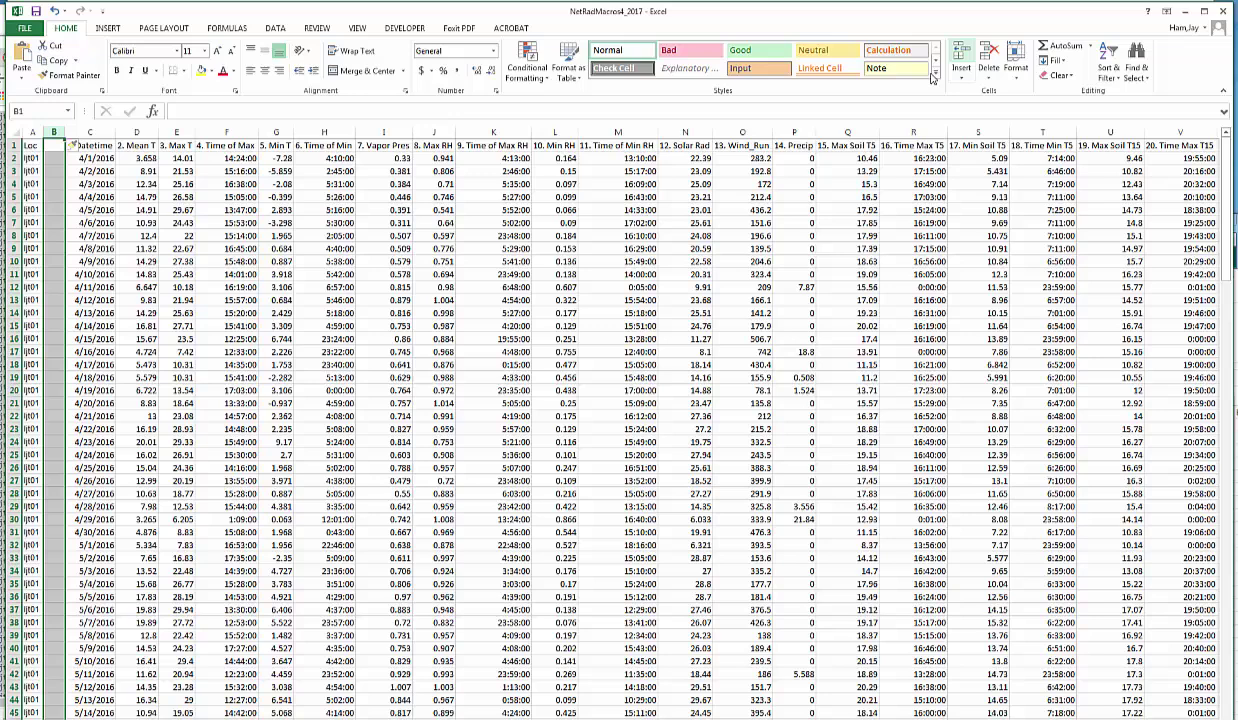
drag(60, 133, 78, 133)
click(62, 147)
text(DOY)
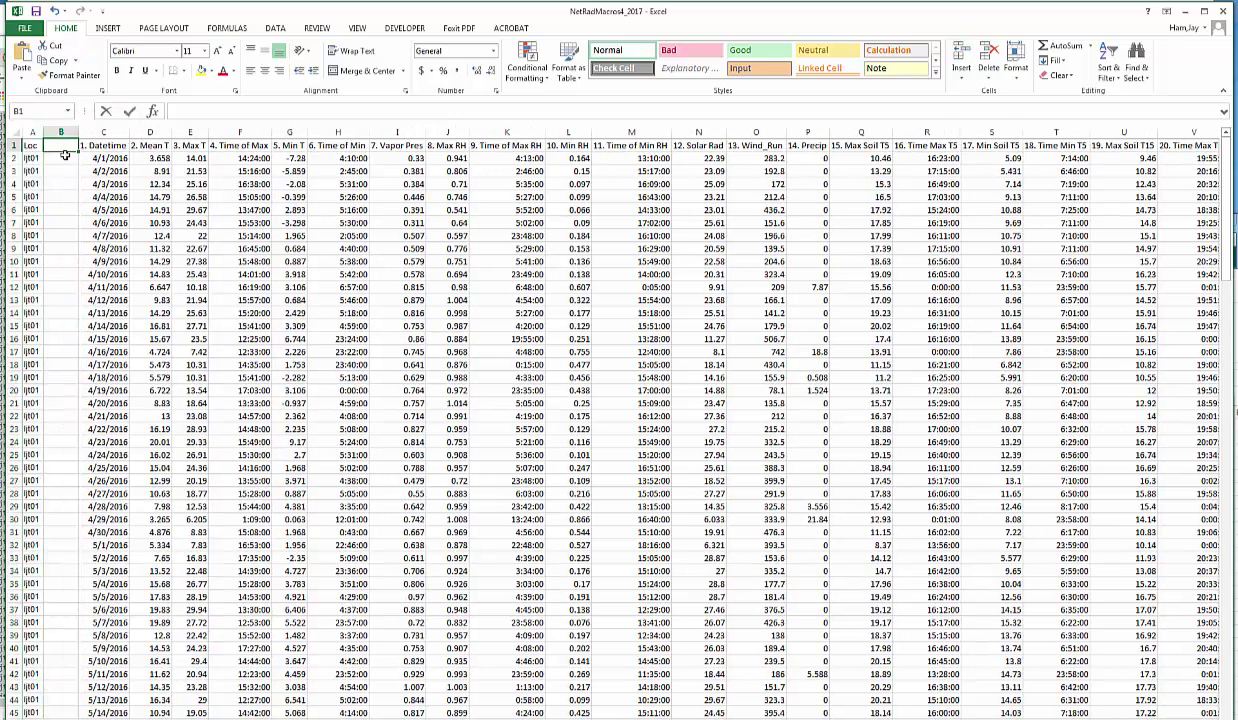
click(92, 233)
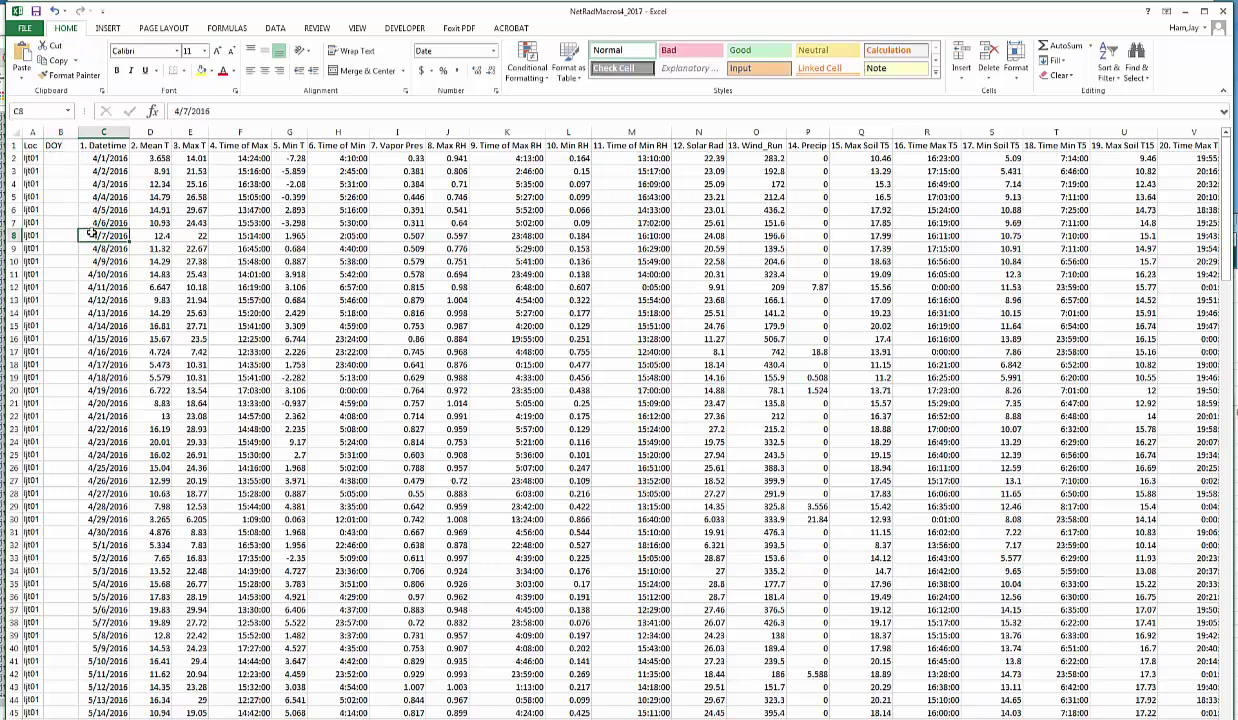
- Copy the day-of-year formula =C2-(DATE(YEAR(C2),1,1)-1) from the text box on the notes sheet
click(116, 161)
click(66, 158)
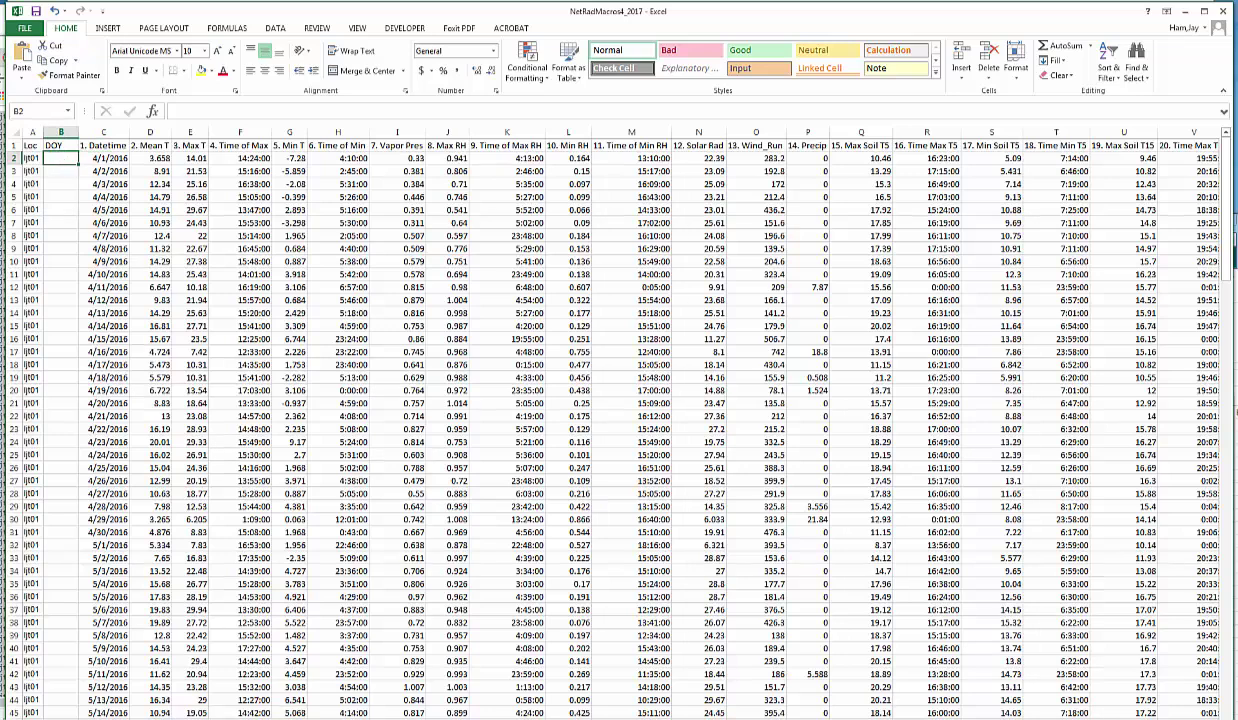
key(ctrl+Page_Down)
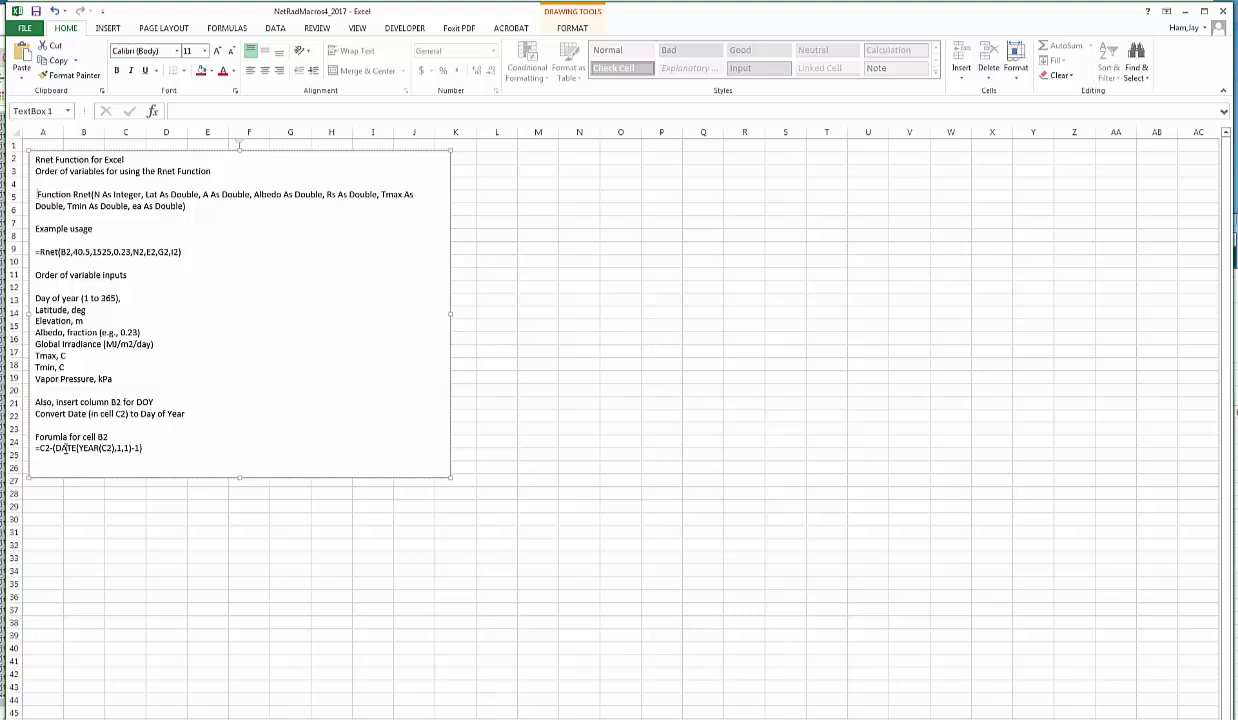
drag(36, 448, 143, 448)
key(Right)
drag(36, 448, 144, 465)
key(ctrl+c)
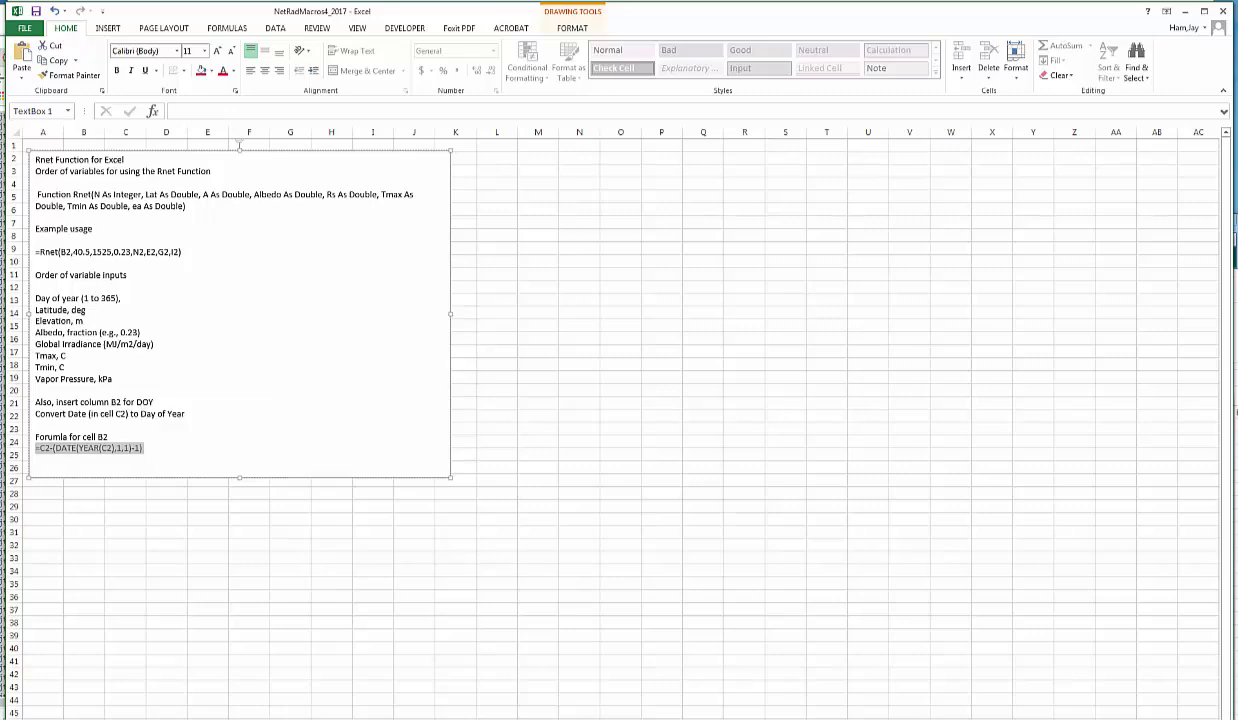
- Paste the day-of-year formula into B2 of the data sheet and fill it down the DOY column
key(ctrl+Page_Down)
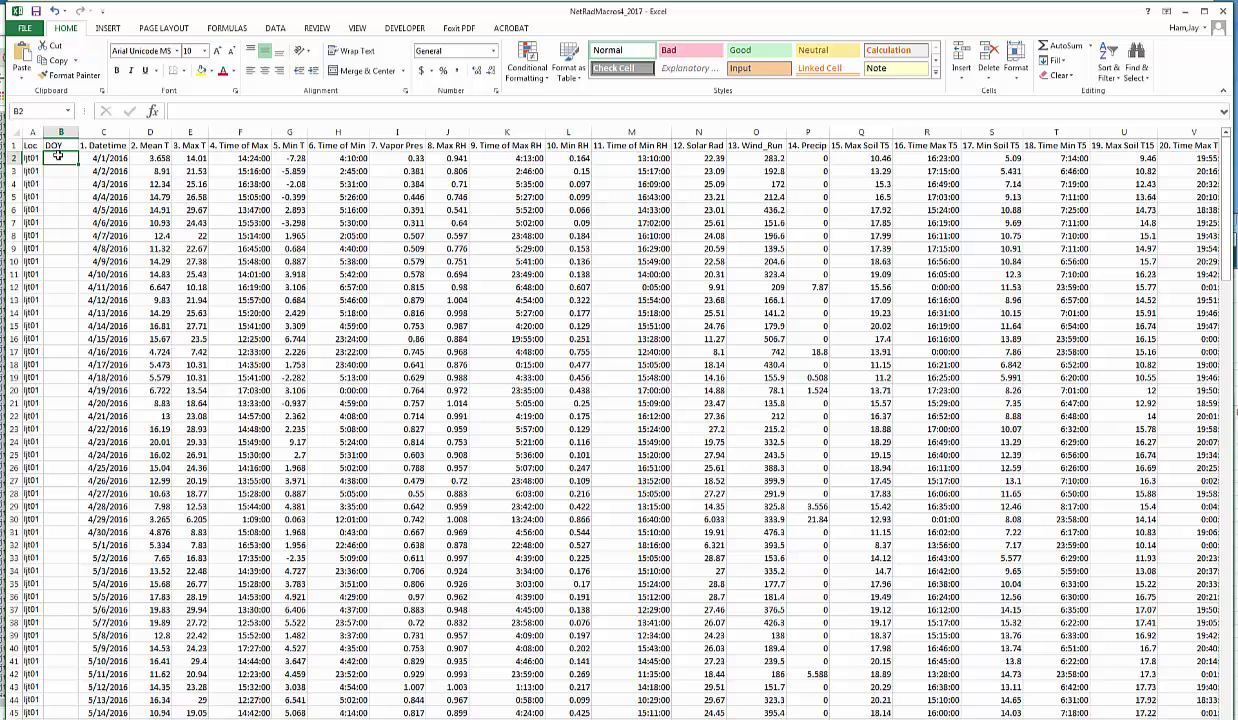
key(ctrl+v)
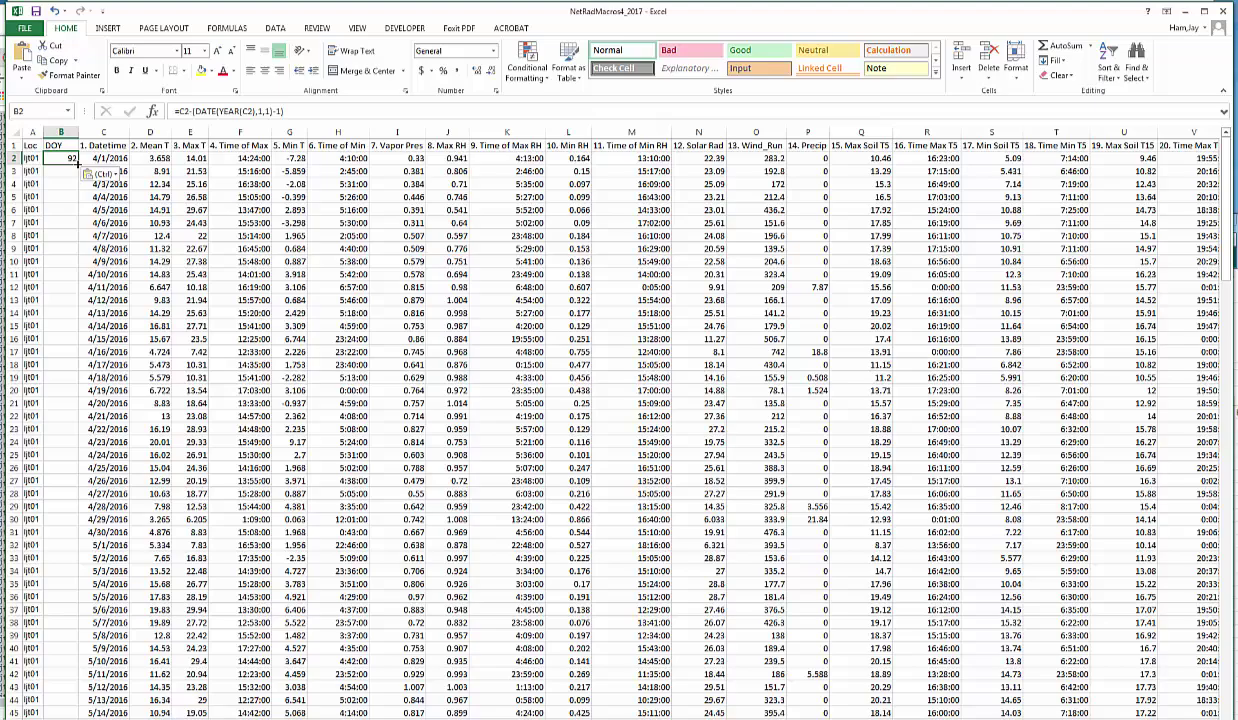
double_click(78, 163)
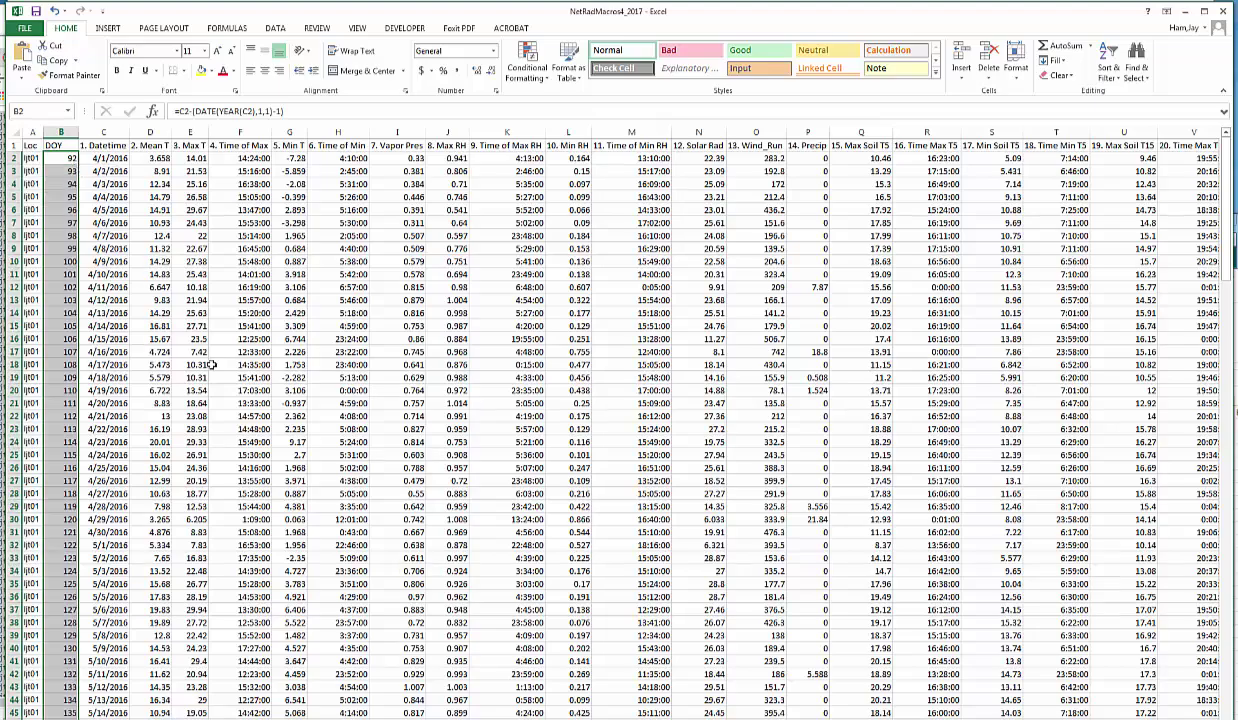
scroll(211, 364, down, 5)
scroll(211, 364, down, 10)
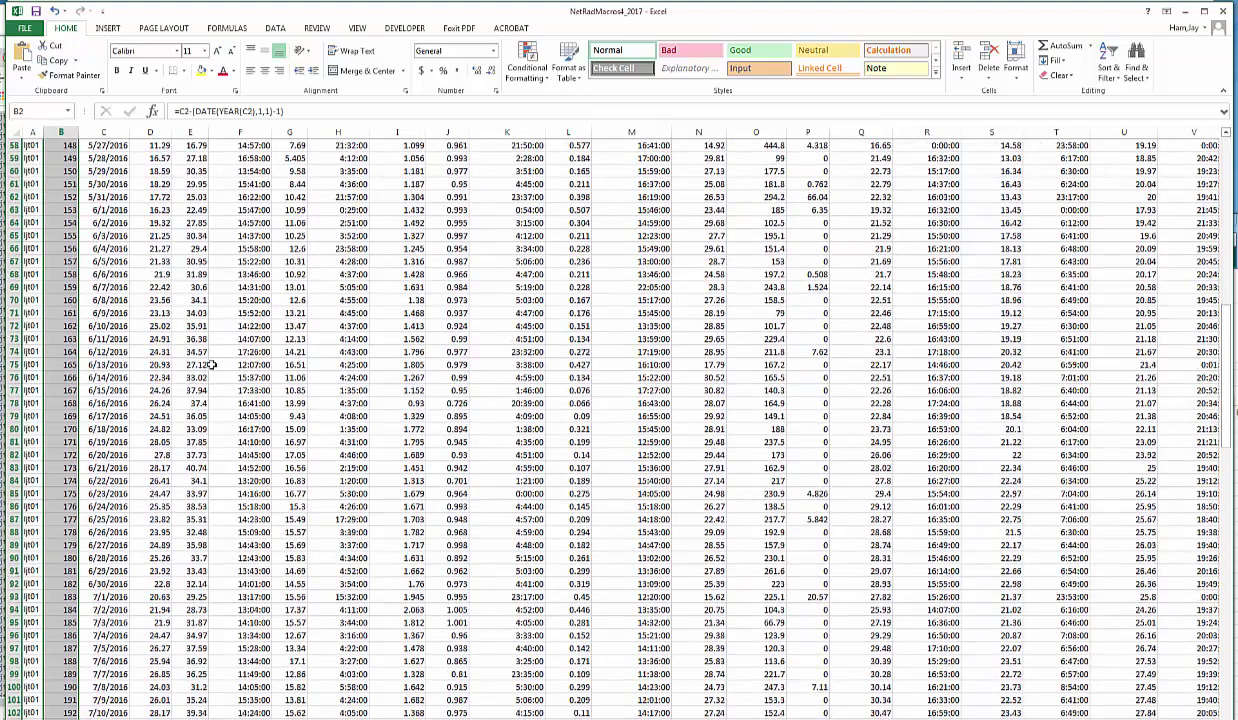
- Enter the header Rn in AD1, the first empty column after the Dir of max gust data
scroll(211, 364, up, 15)
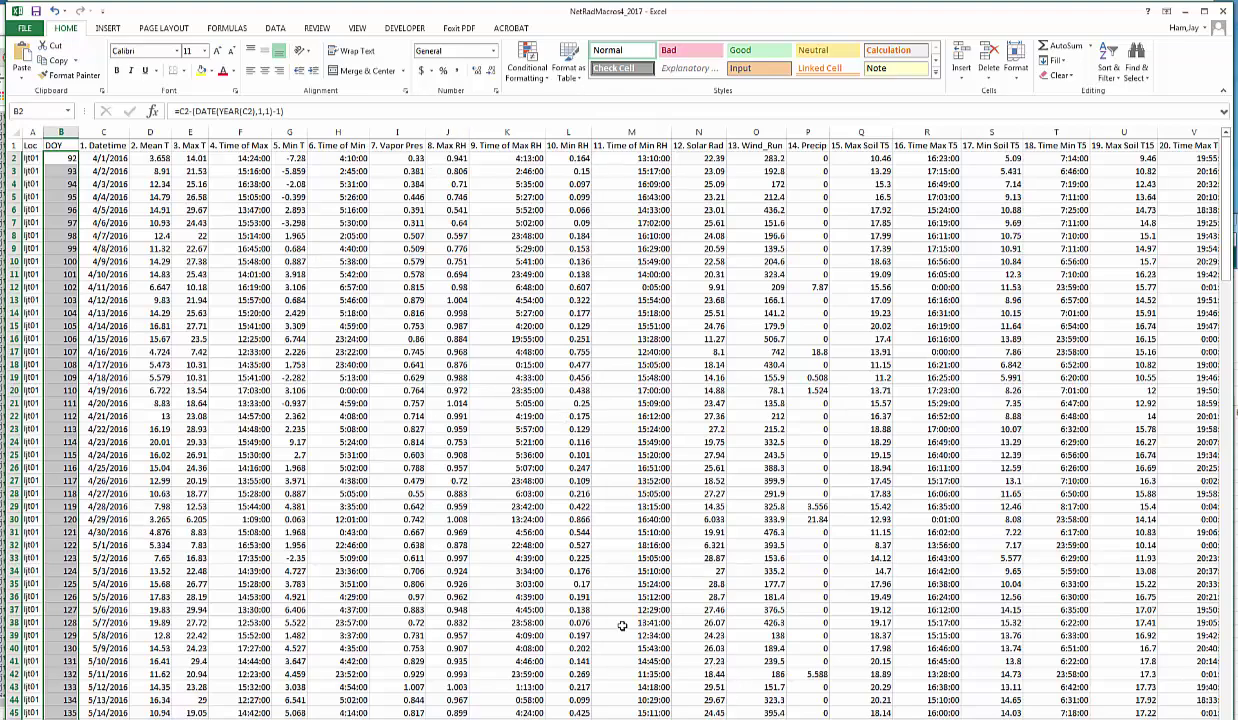
scroll(619, 420, right, 5)
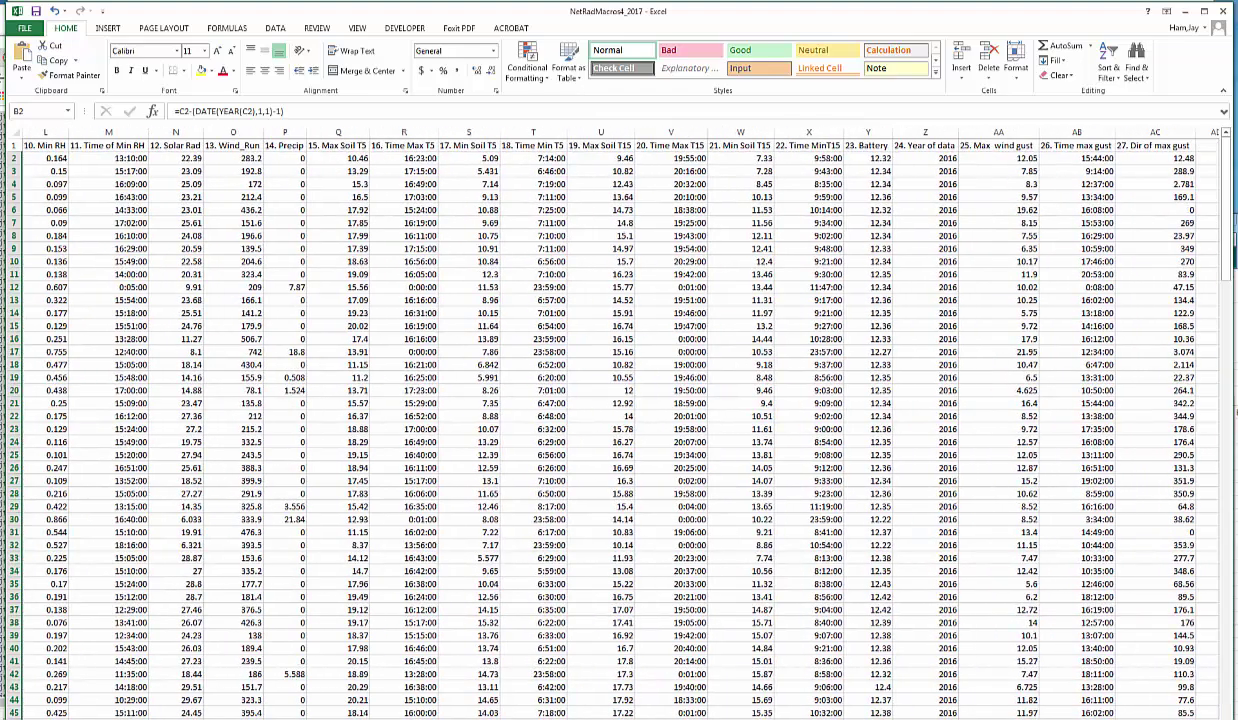
scroll(1095, 512, right, 2)
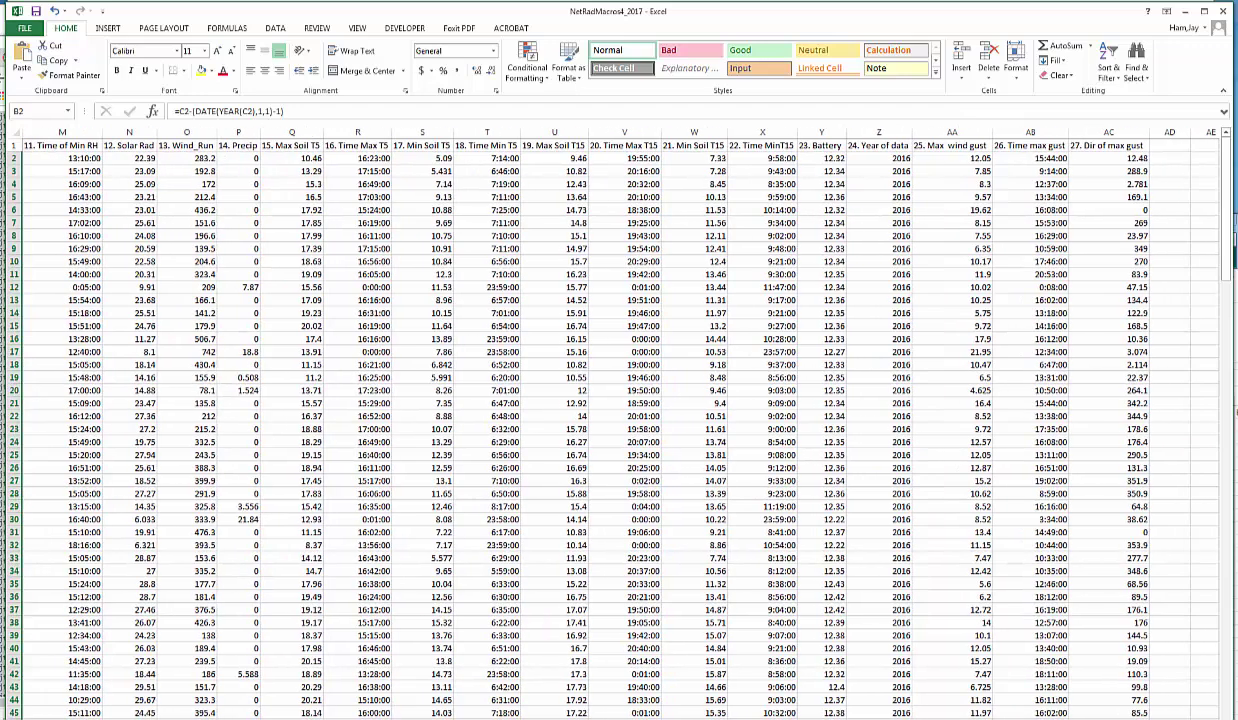
click(1083, 148)
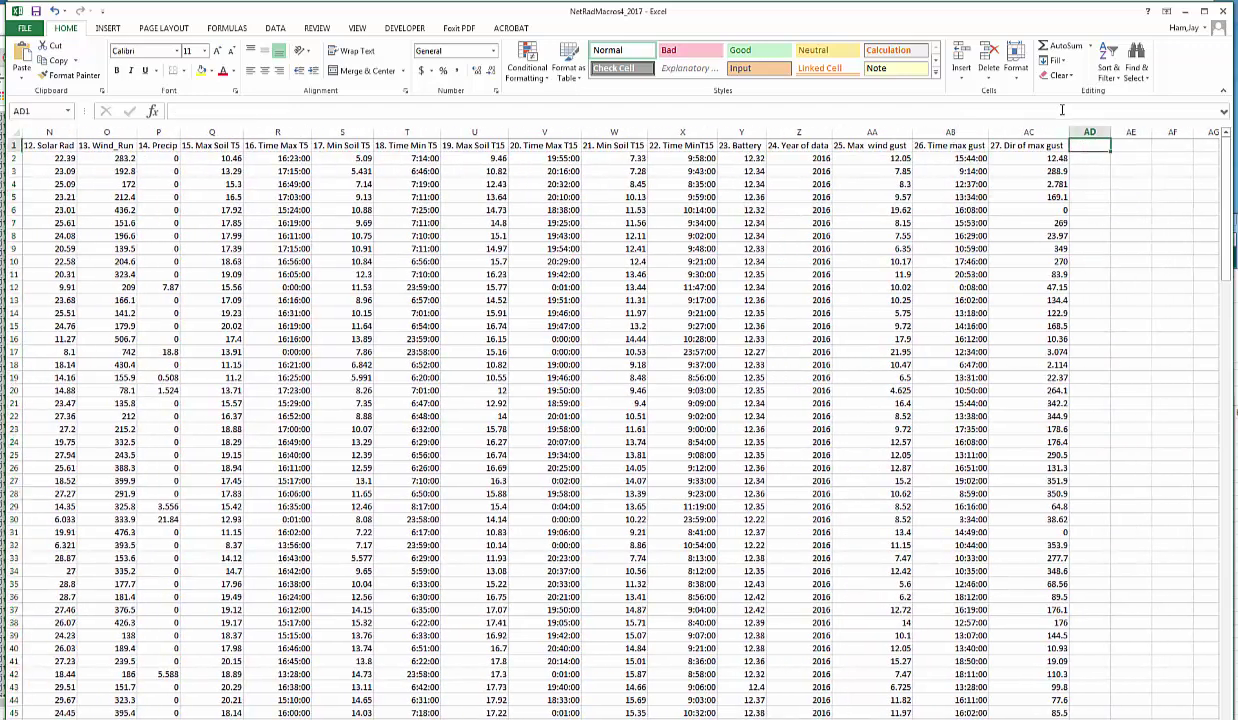
text(Rn)
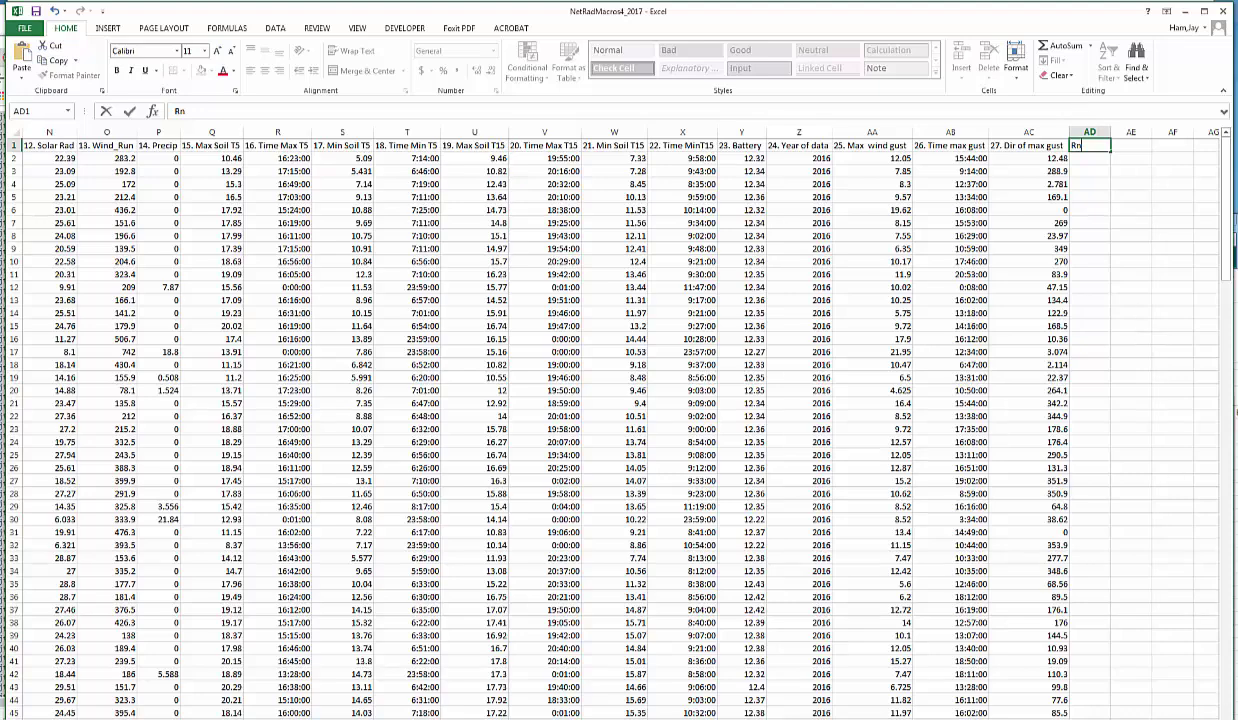
scroll(1105, 588, right, 3)
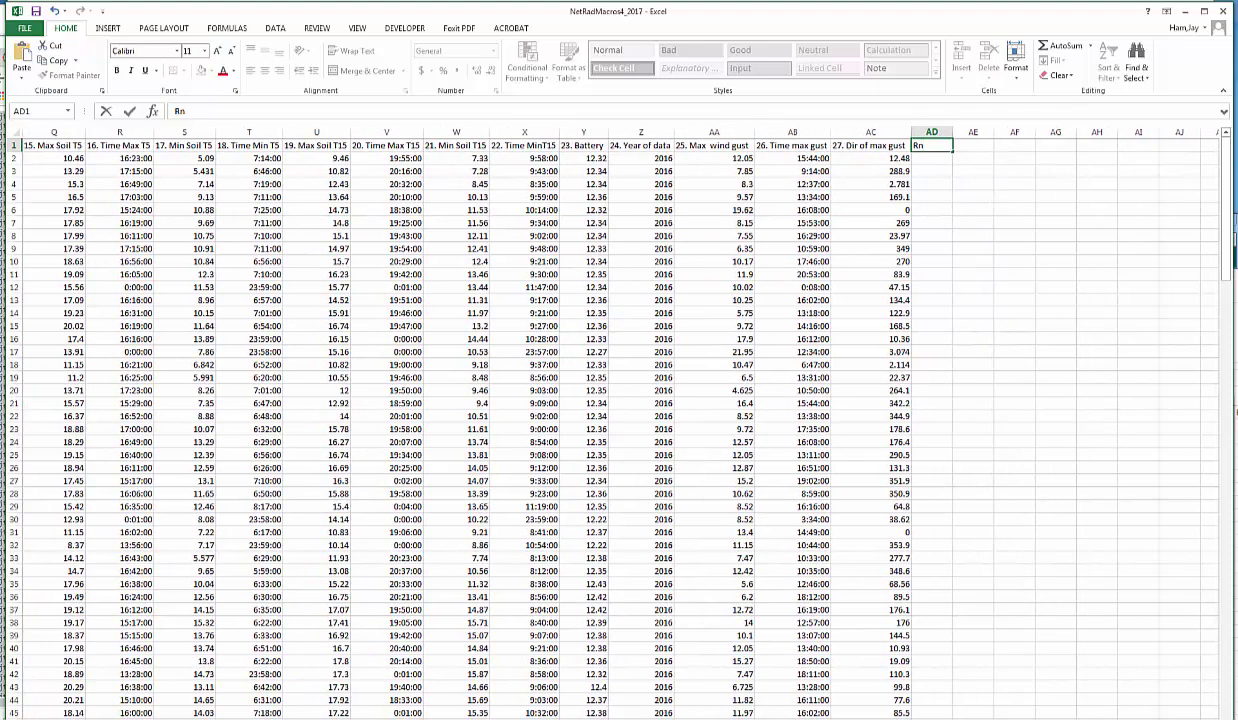
scroll(884, 555, right, 4)
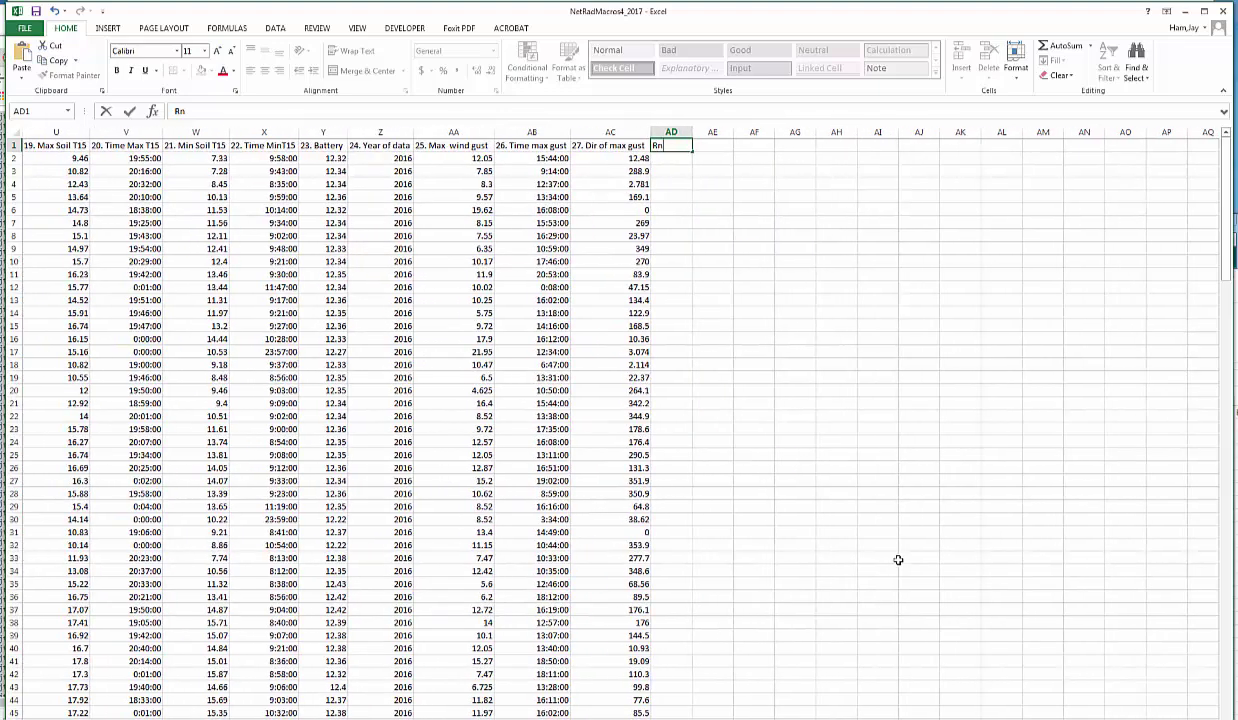
click(884, 556)
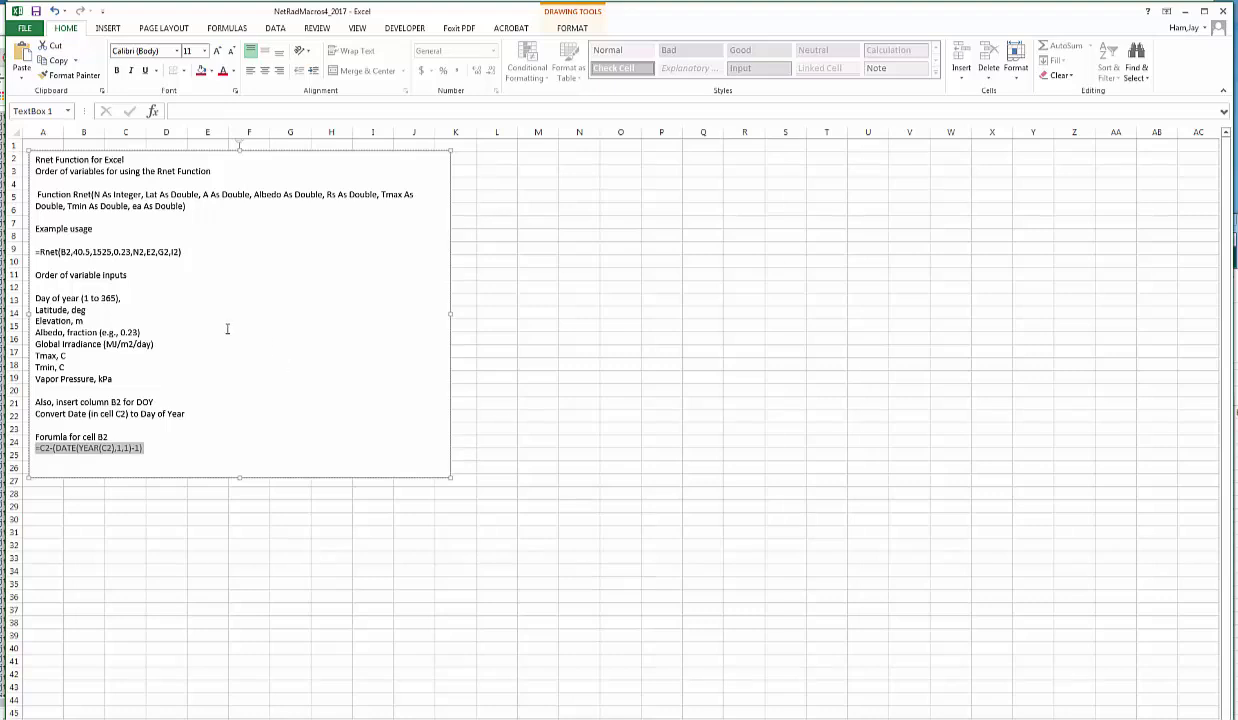
- Copy the example formula =Rnet(B2,40.5,1525,0.23,N2,E2,G2,I2) from the notes text box into AD2 and widen column AD to fit
drag(36, 251, 121, 251)
key(ctrl+c)
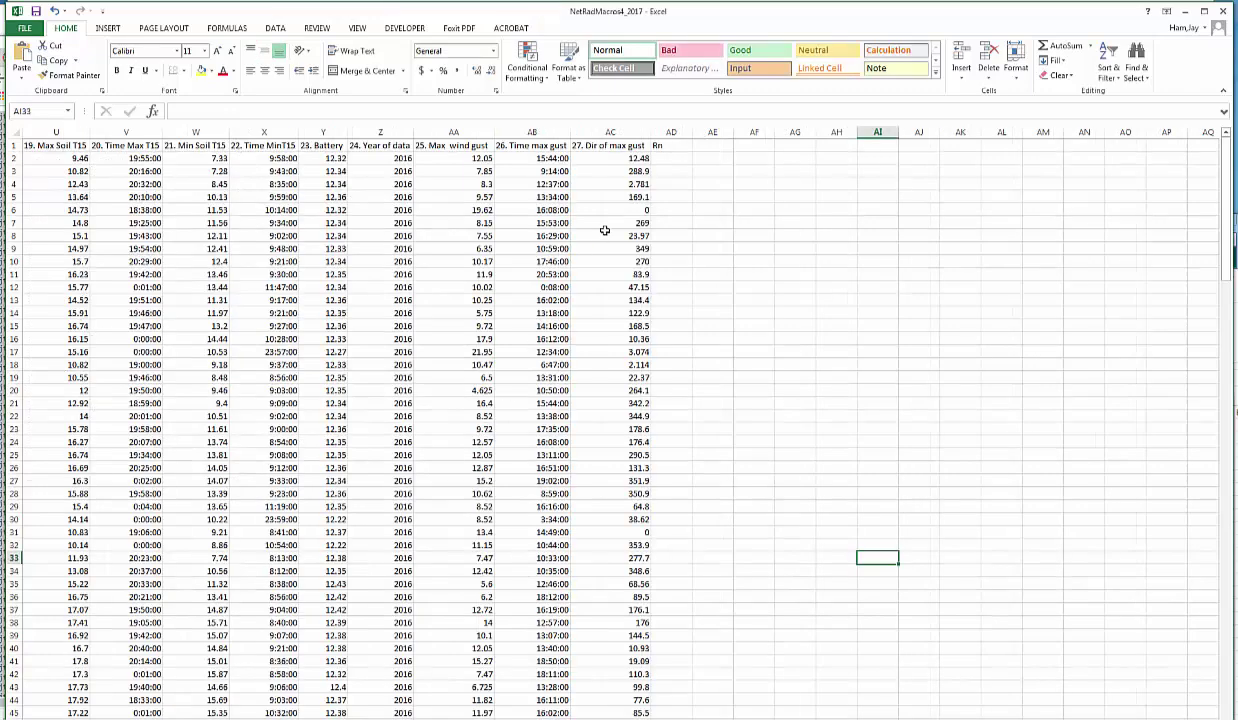
click(663, 157)
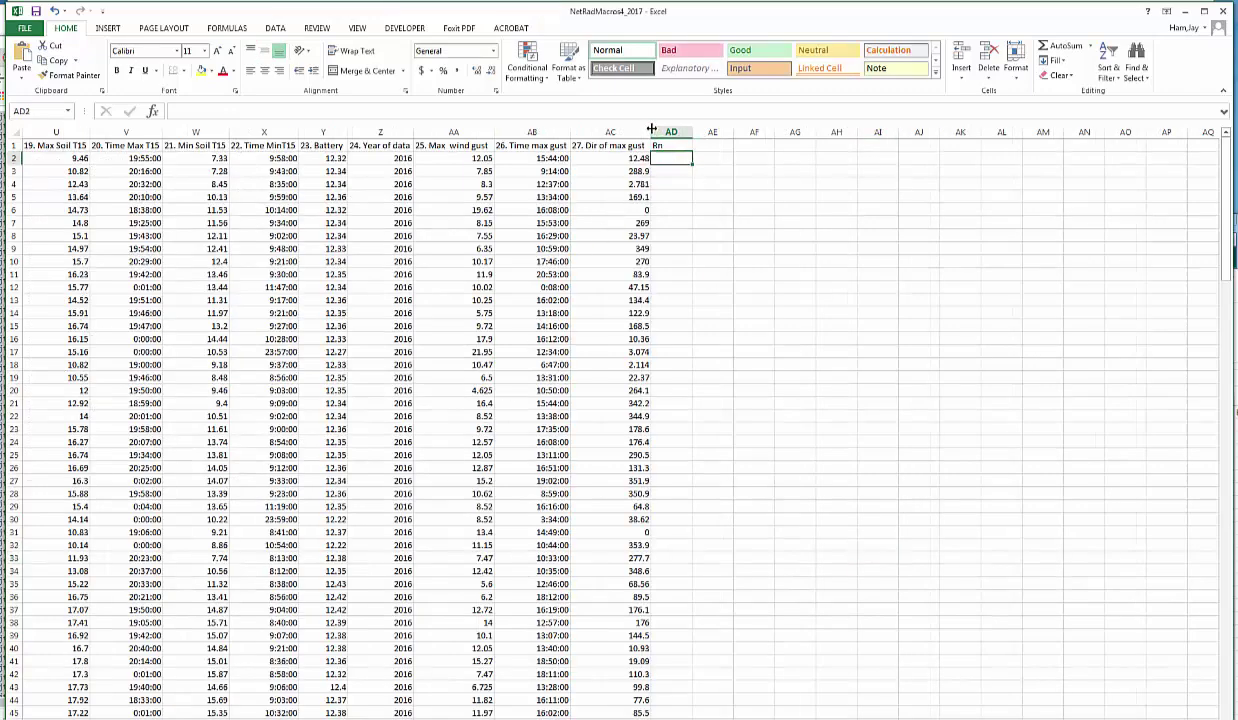
key(ctrl+v)
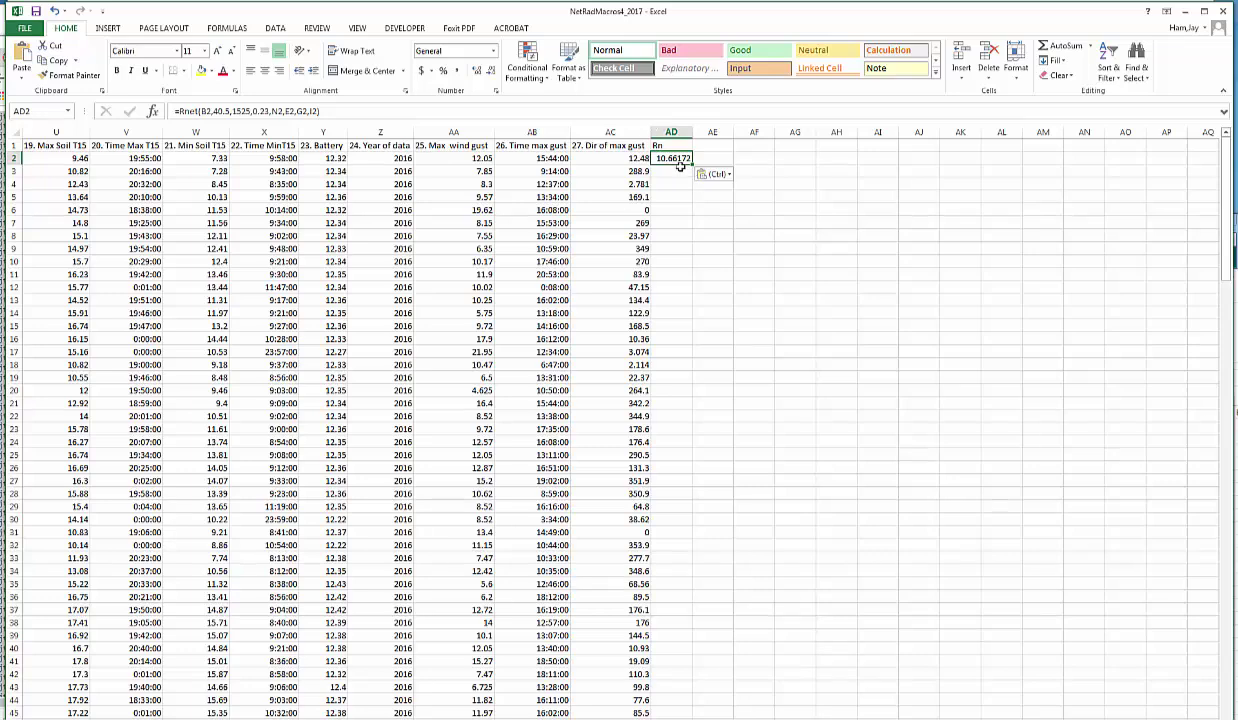
double_click(695, 137)
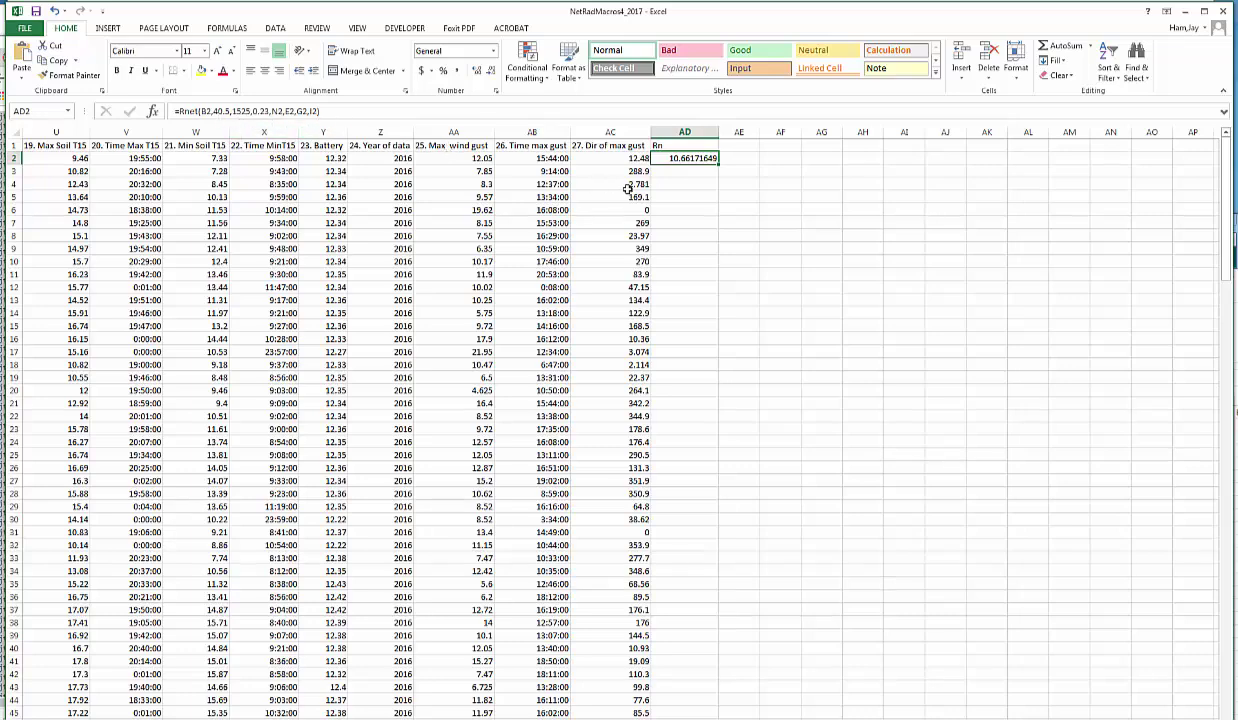
- Set the latitude to 37.98 and the elevation to 1243 in the Rnet formula in AD2
drag(212, 111, 229, 111)
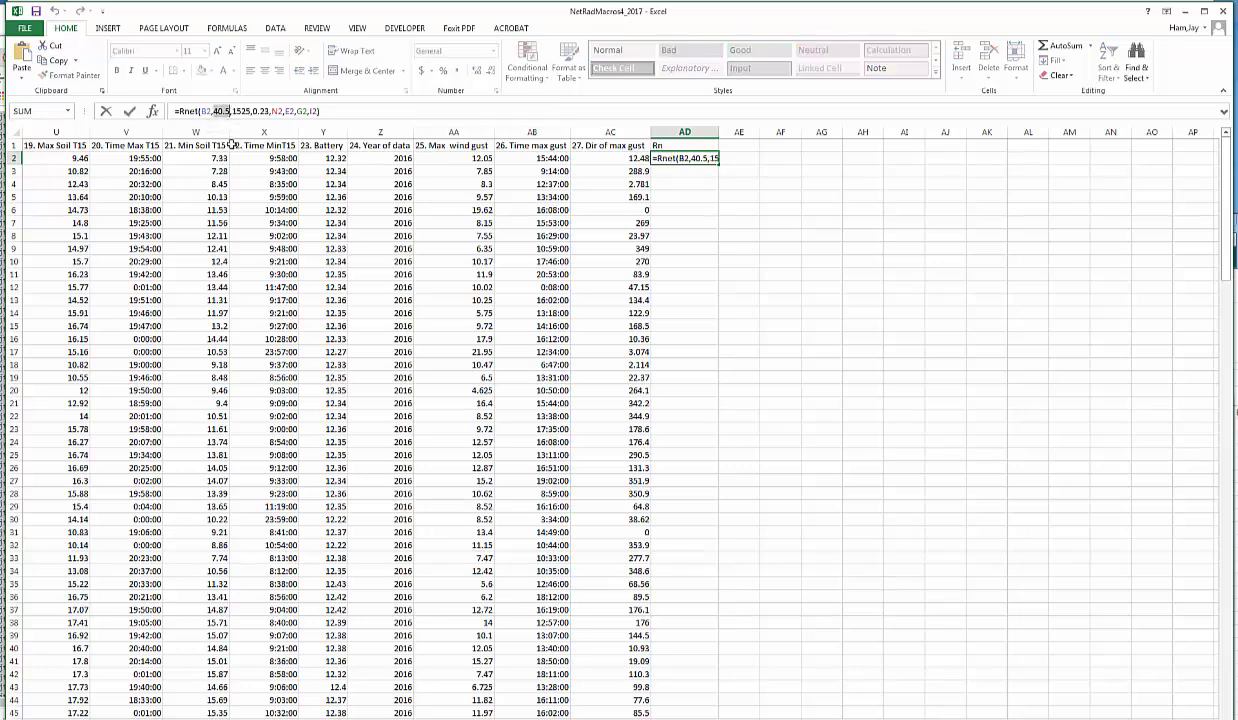
text(37)
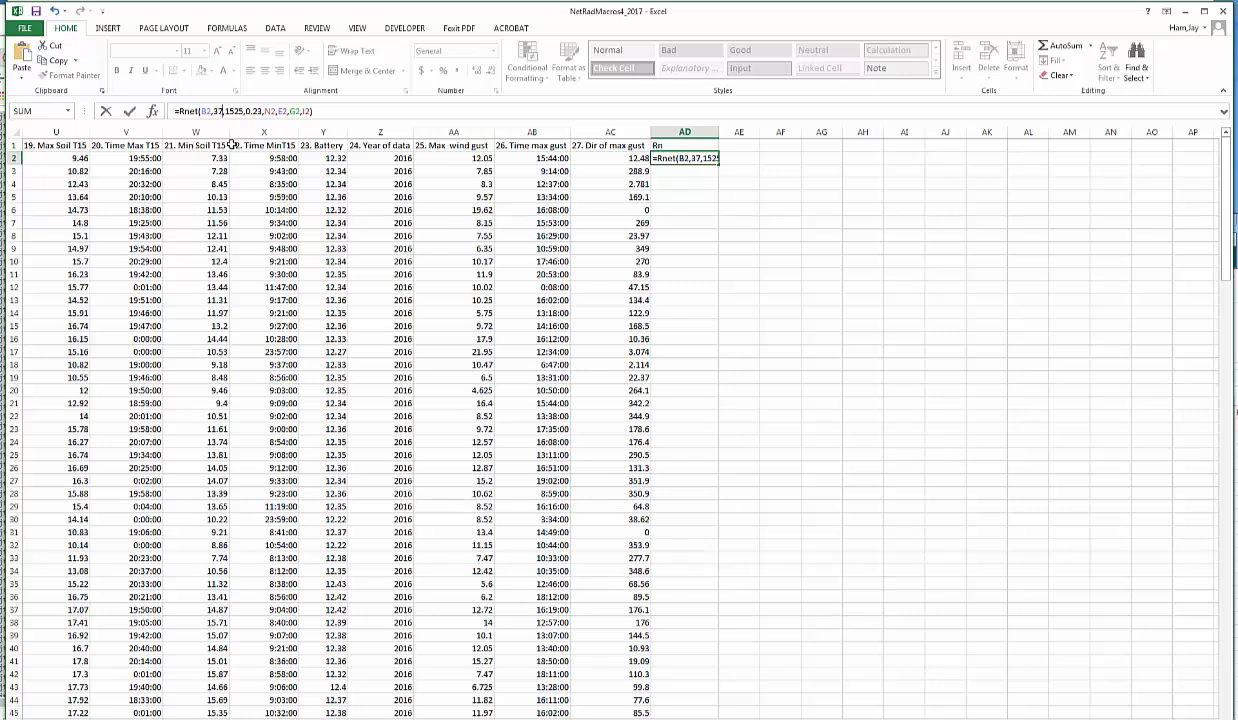
text(,)
key(BackSpace)
text(.98)
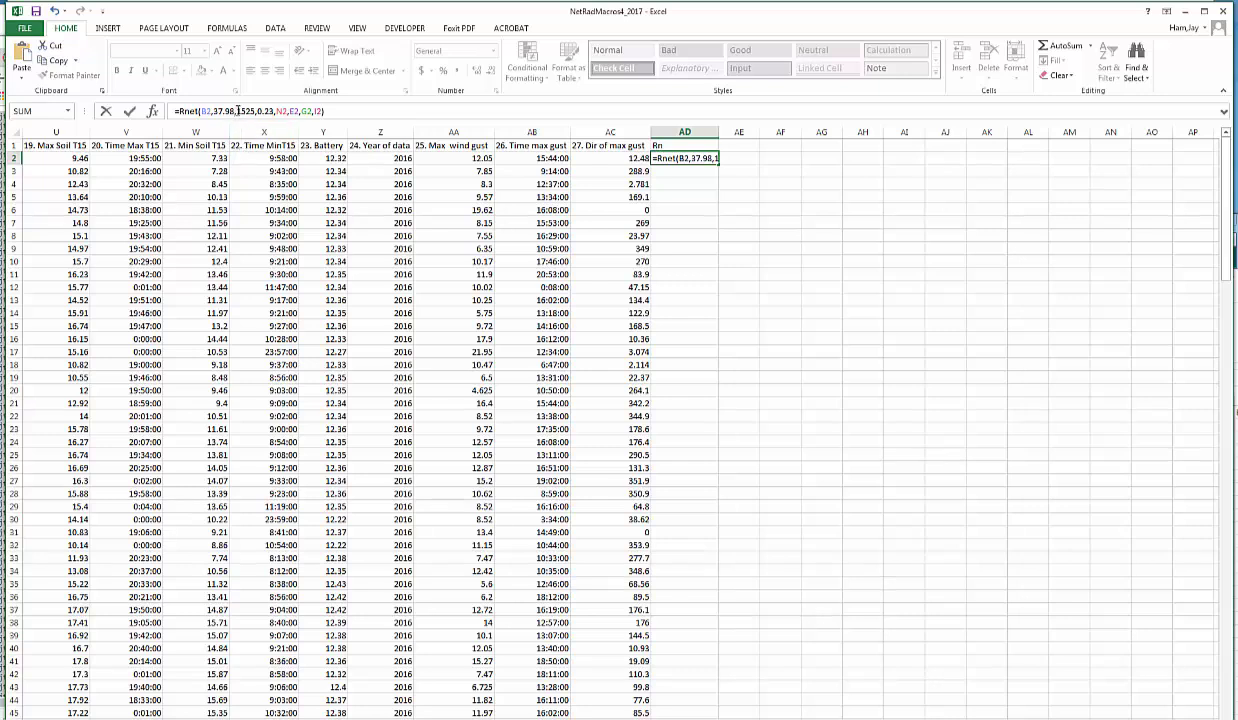
drag(238, 111, 253, 110)
text(1243)
key(Return)
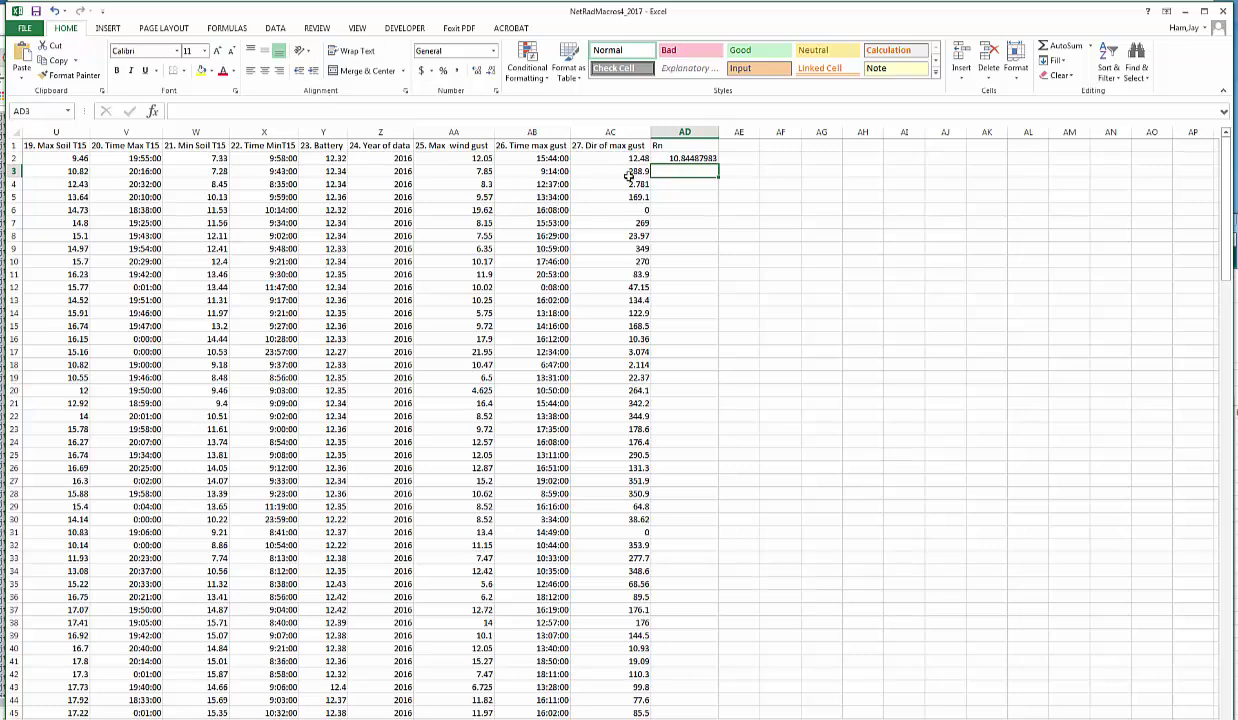
- Check the input columns used by the Rnet formula in AD2, then fill it down the Rn column
click(663, 160)
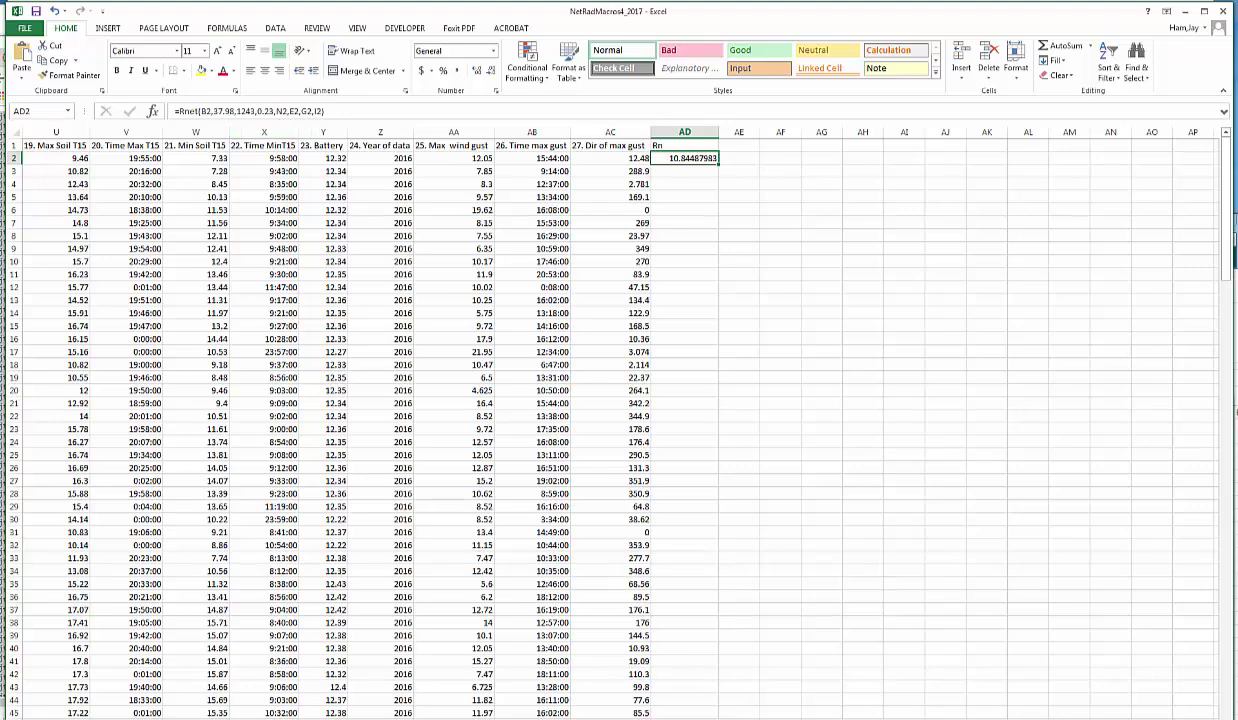
scroll(620, 420, left, 8)
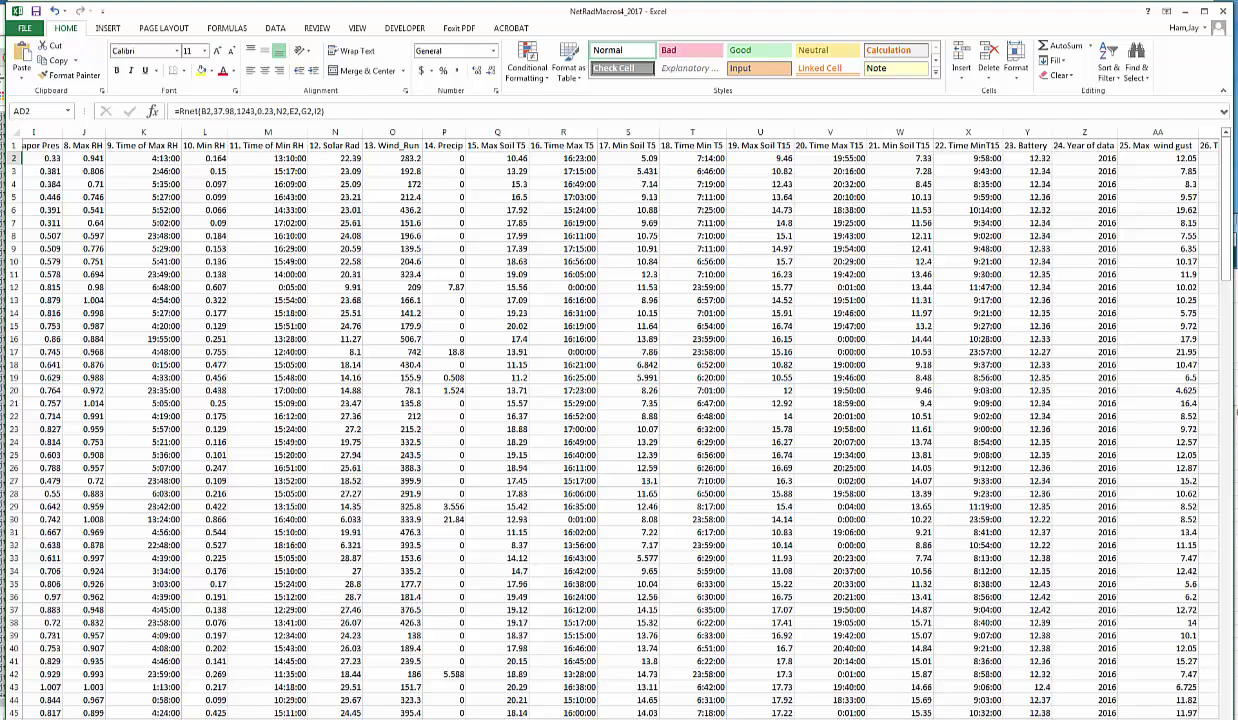
scroll(179, 252, left, 4)
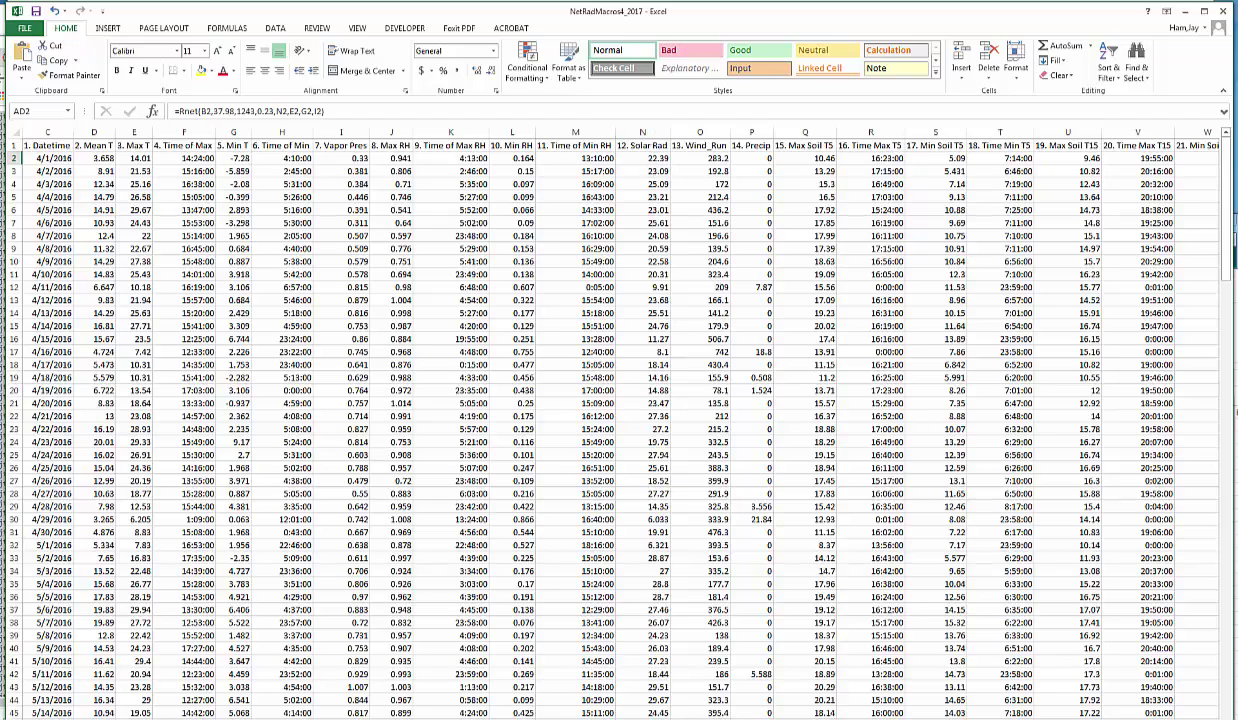
scroll(600, 420, right, 5)
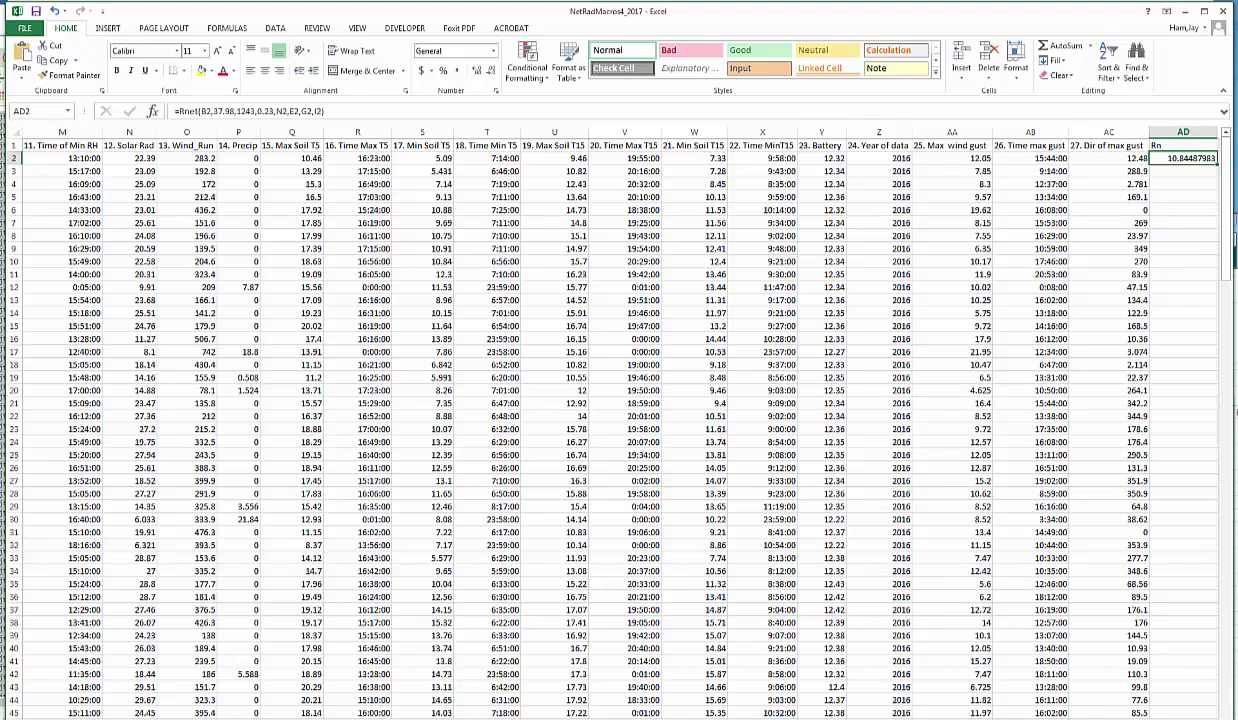
scroll(600, 410, left, 6)
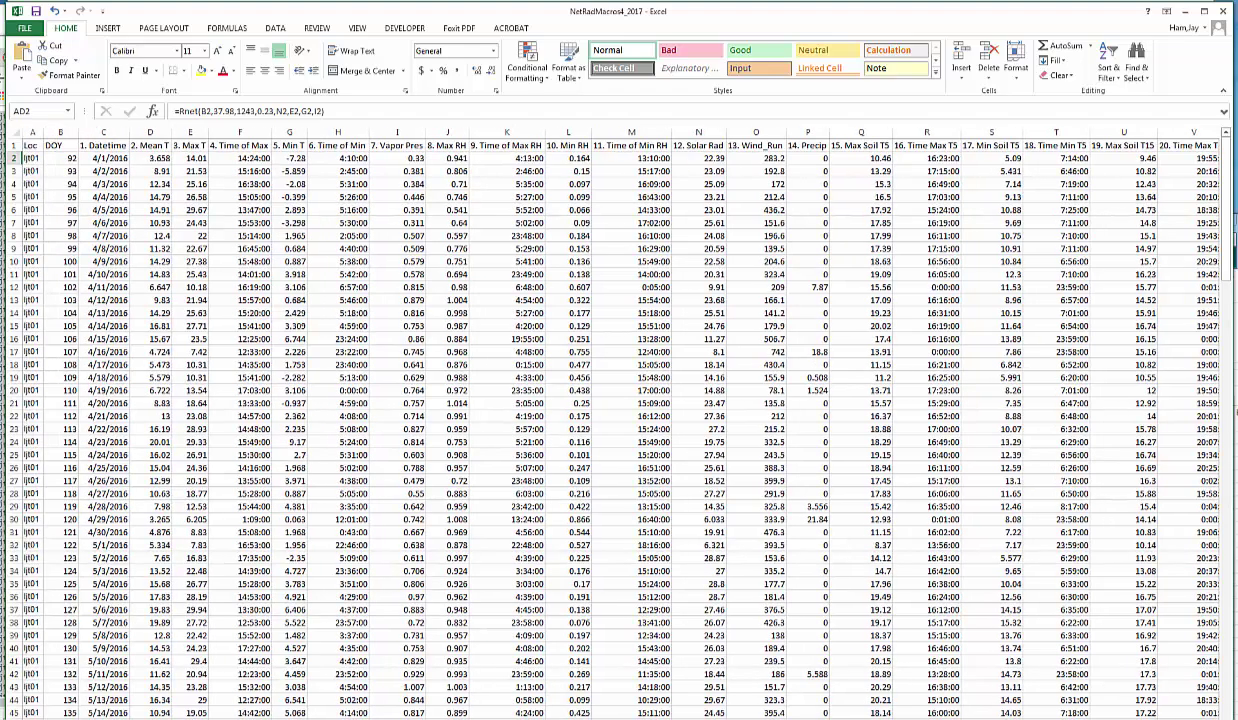
scroll(620, 420, right, 6)
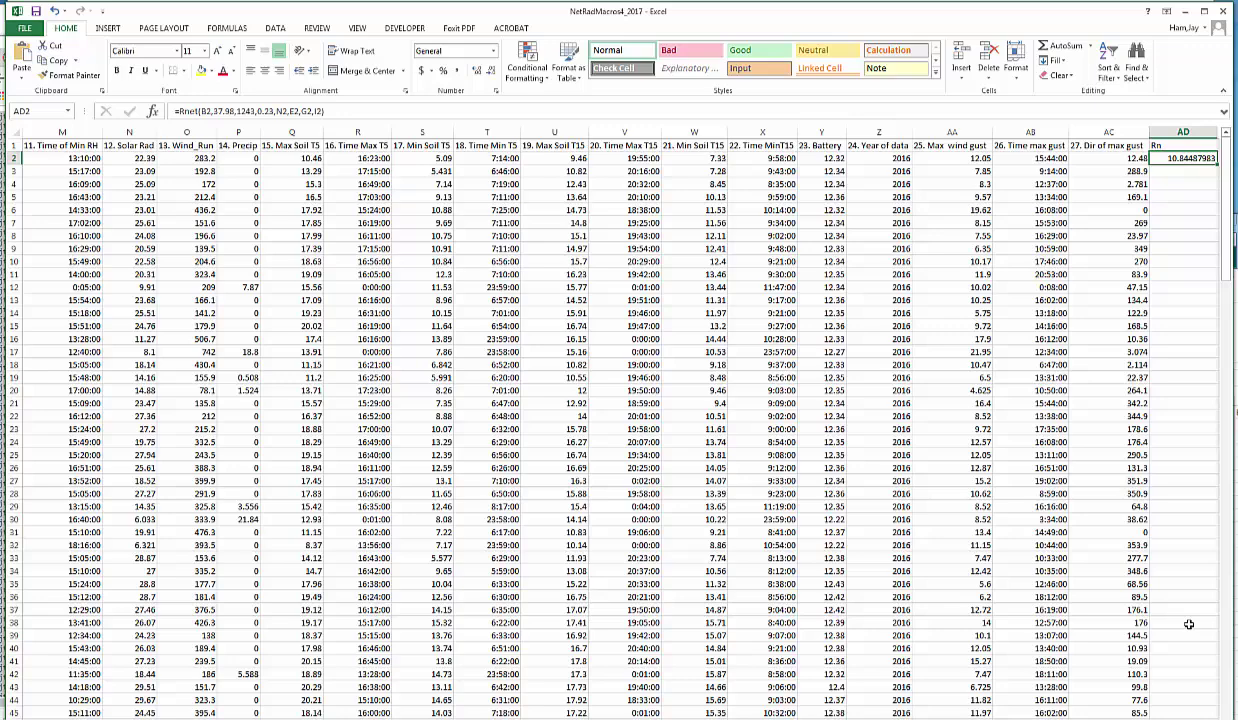
scroll(620, 420, right, 3)
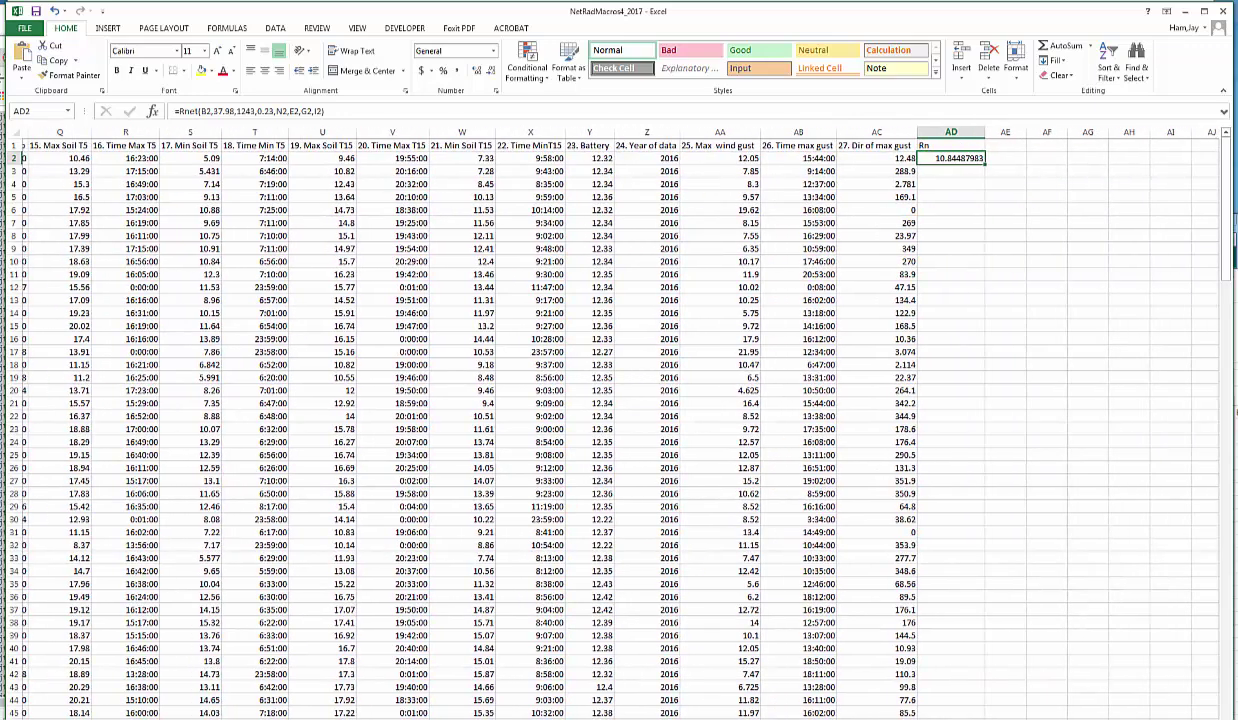
double_click(979, 163)
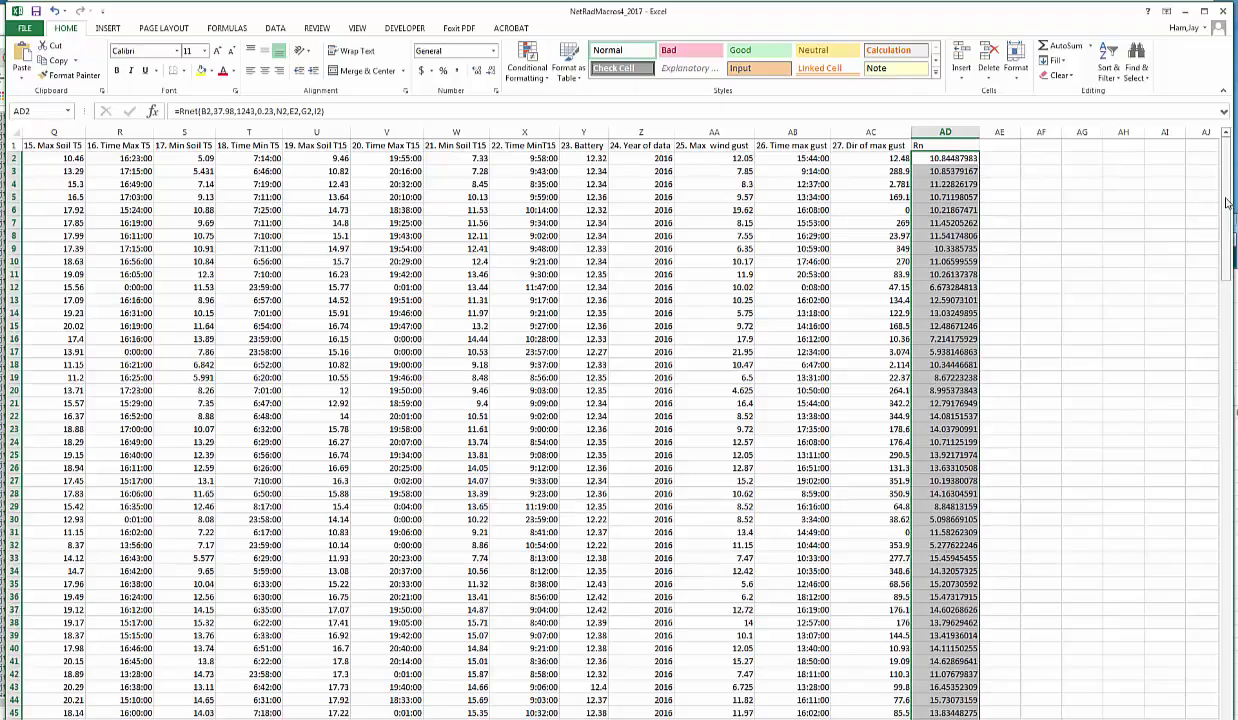
drag(1231, 207, 1205, 165)
click(1150, 467)
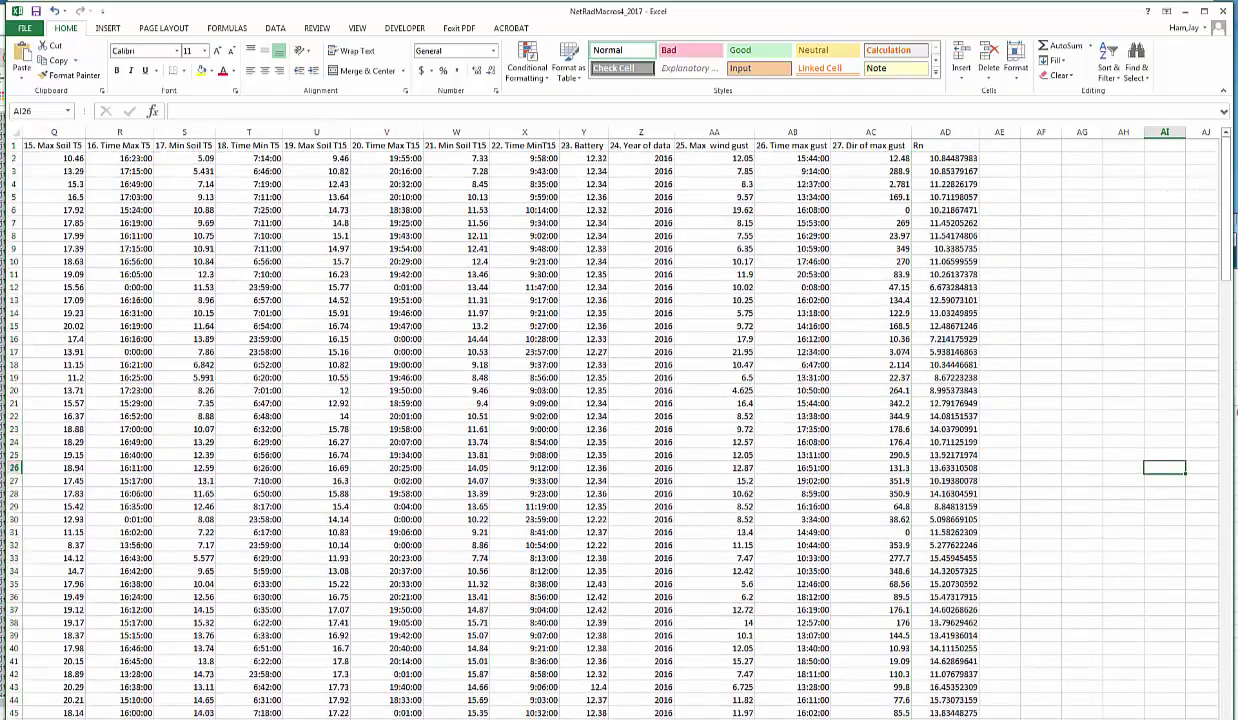
- Insert a scatter chart with straight lines and markers from the Datetime column and the Rn column
scroll(360, 382, left, 10)
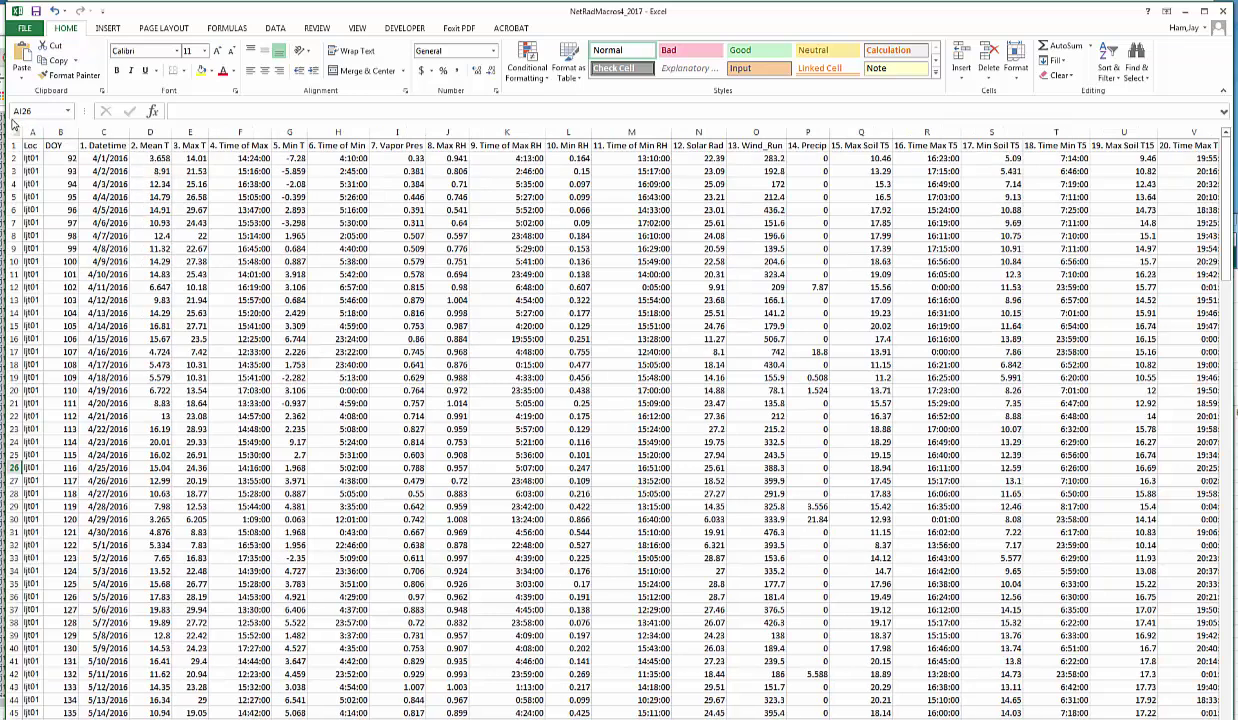
click(107, 133)
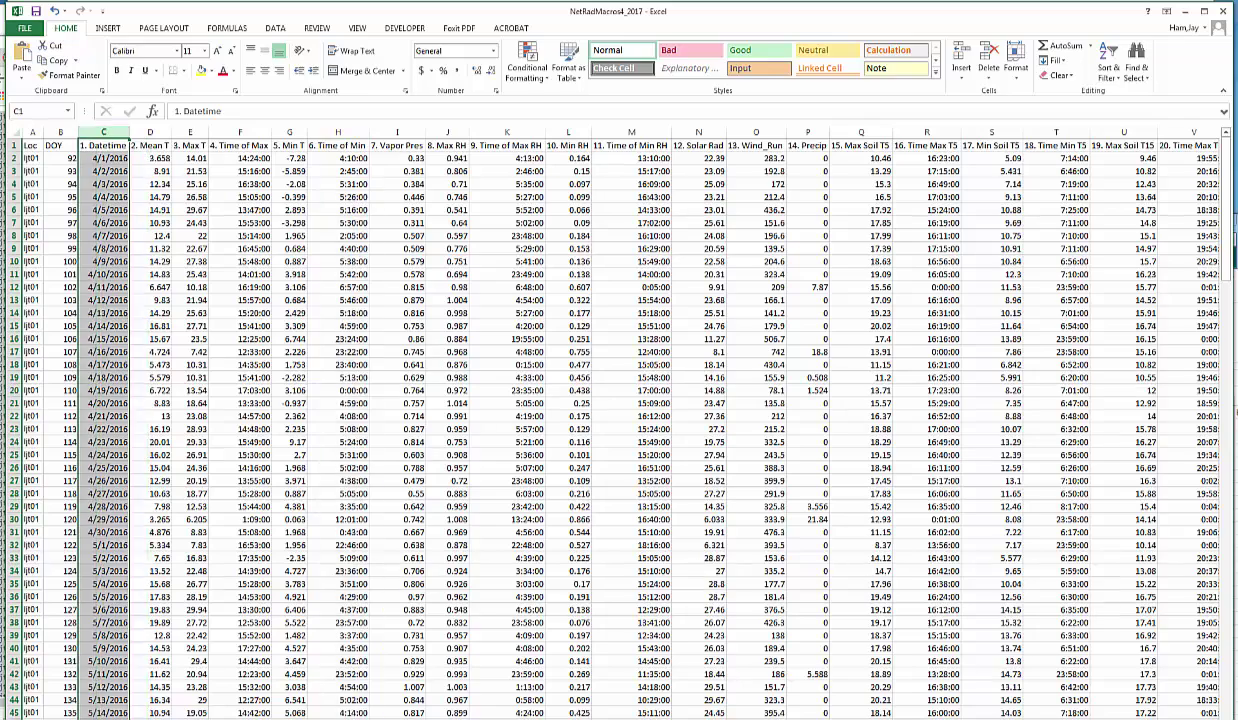
scroll(620, 420, right, 5)
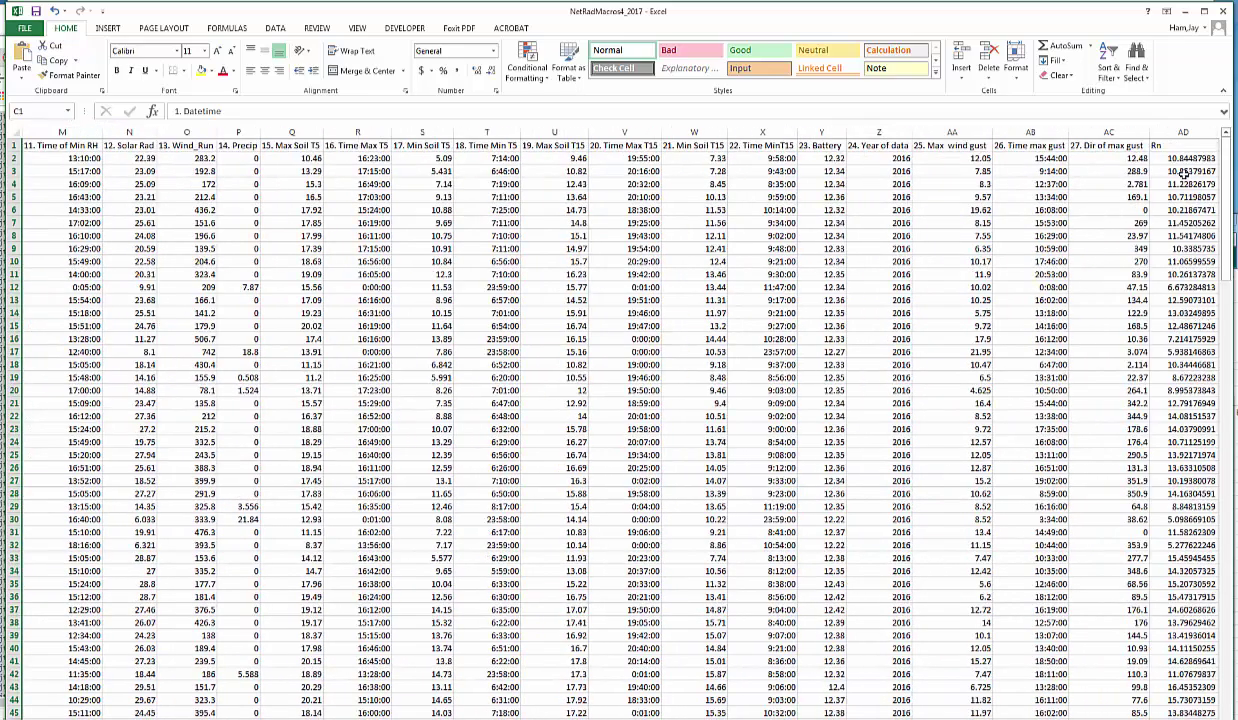
click(1181, 132)
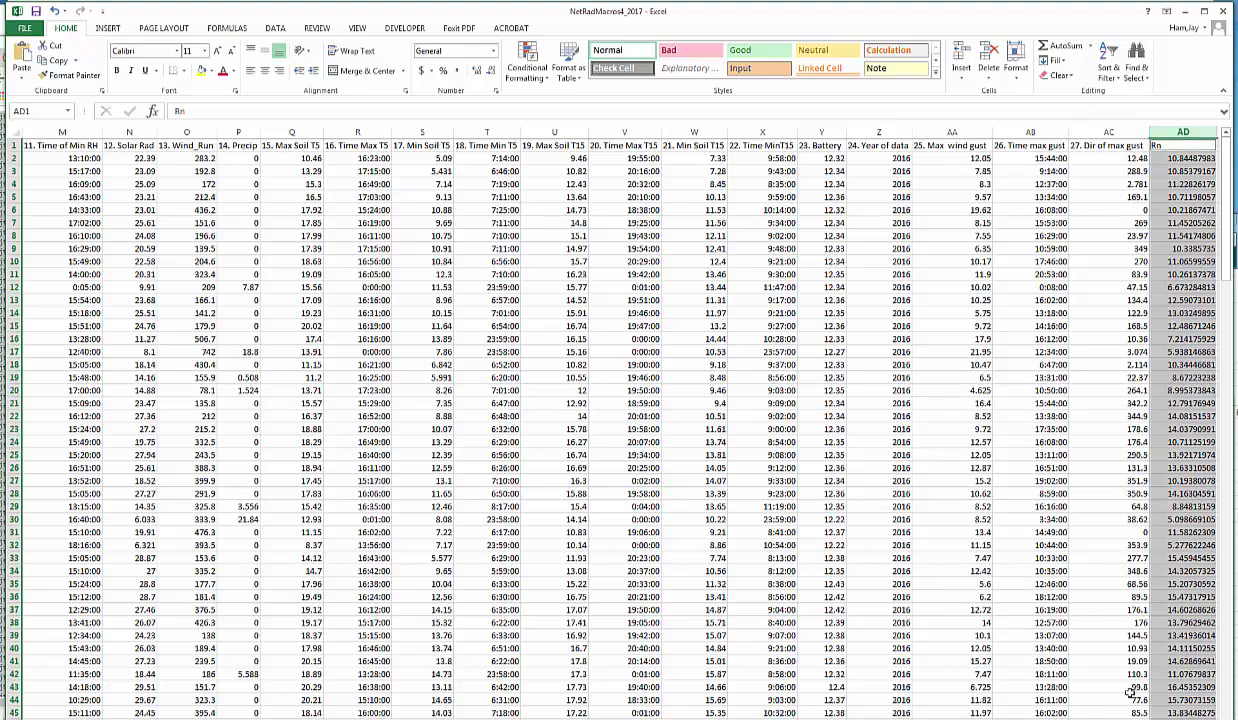
scroll(620, 410, left, 5)
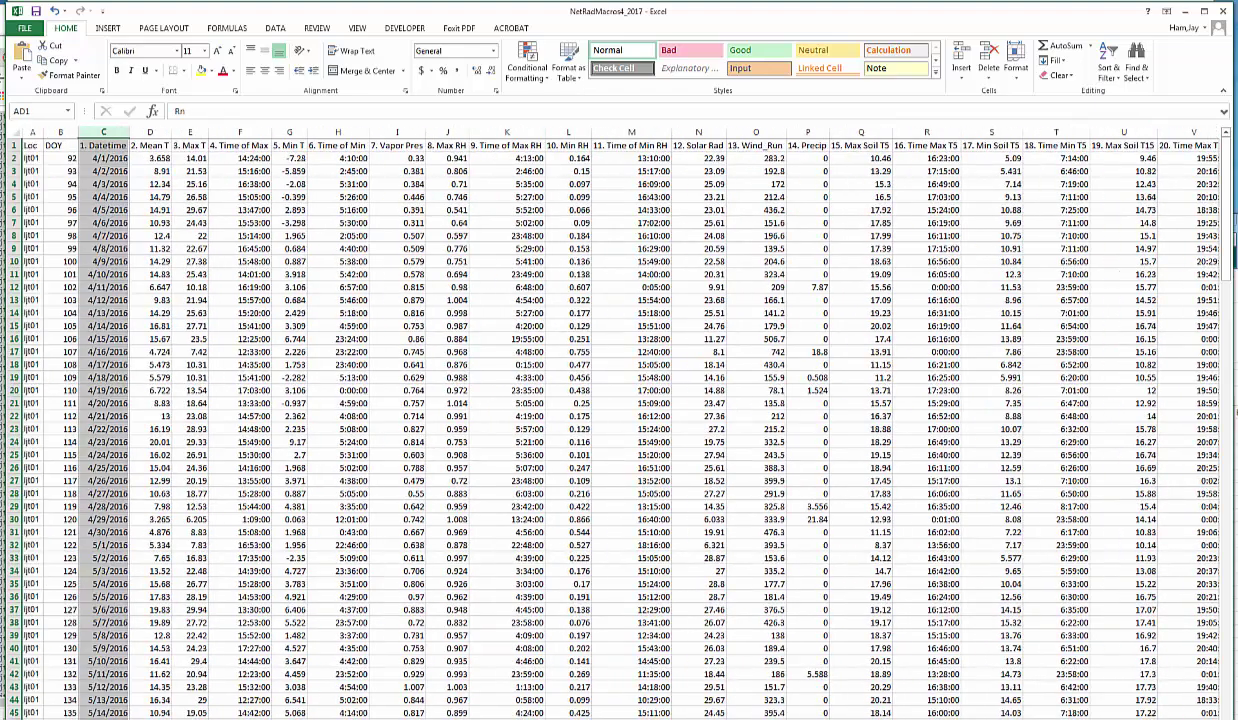
scroll(620, 420, right, 5)
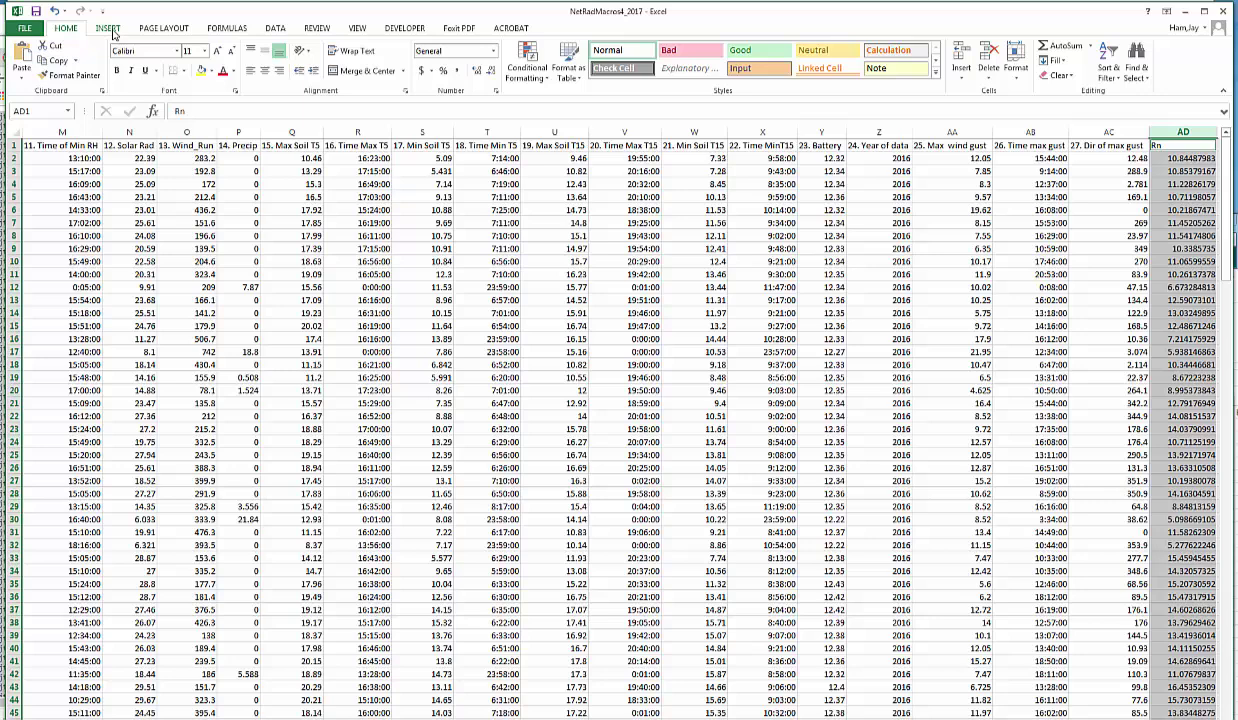
click(108, 28)
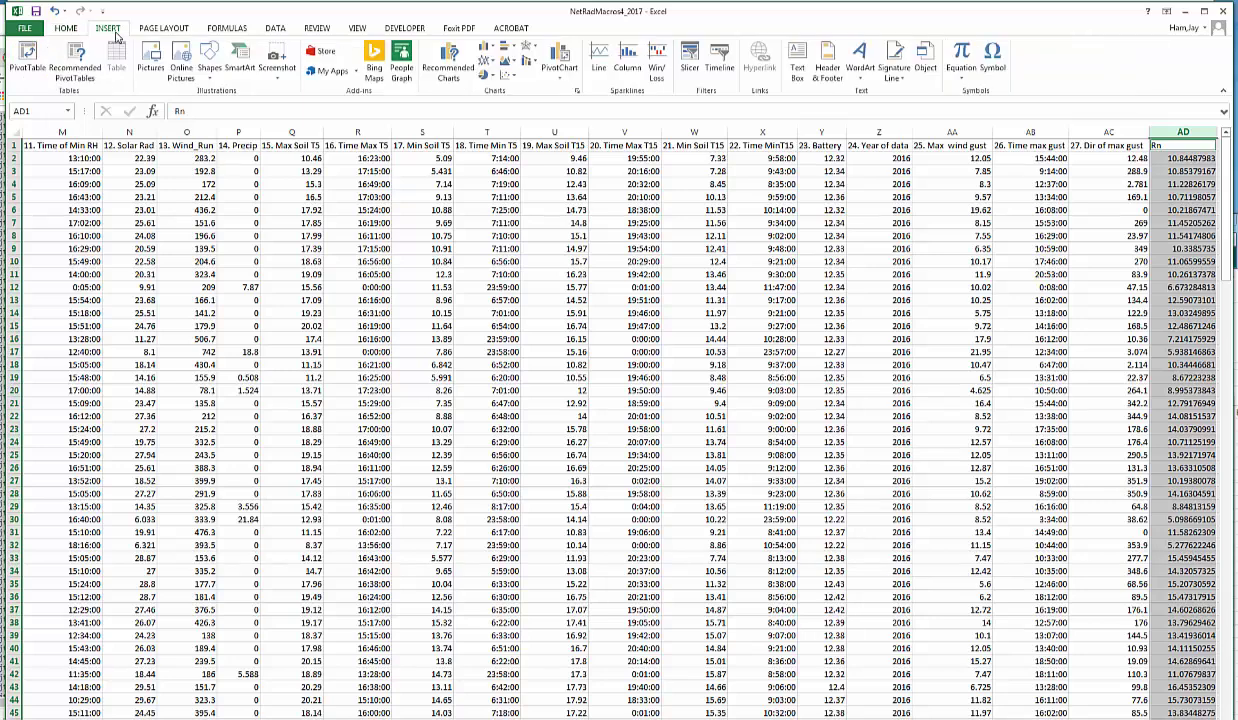
click(513, 78)
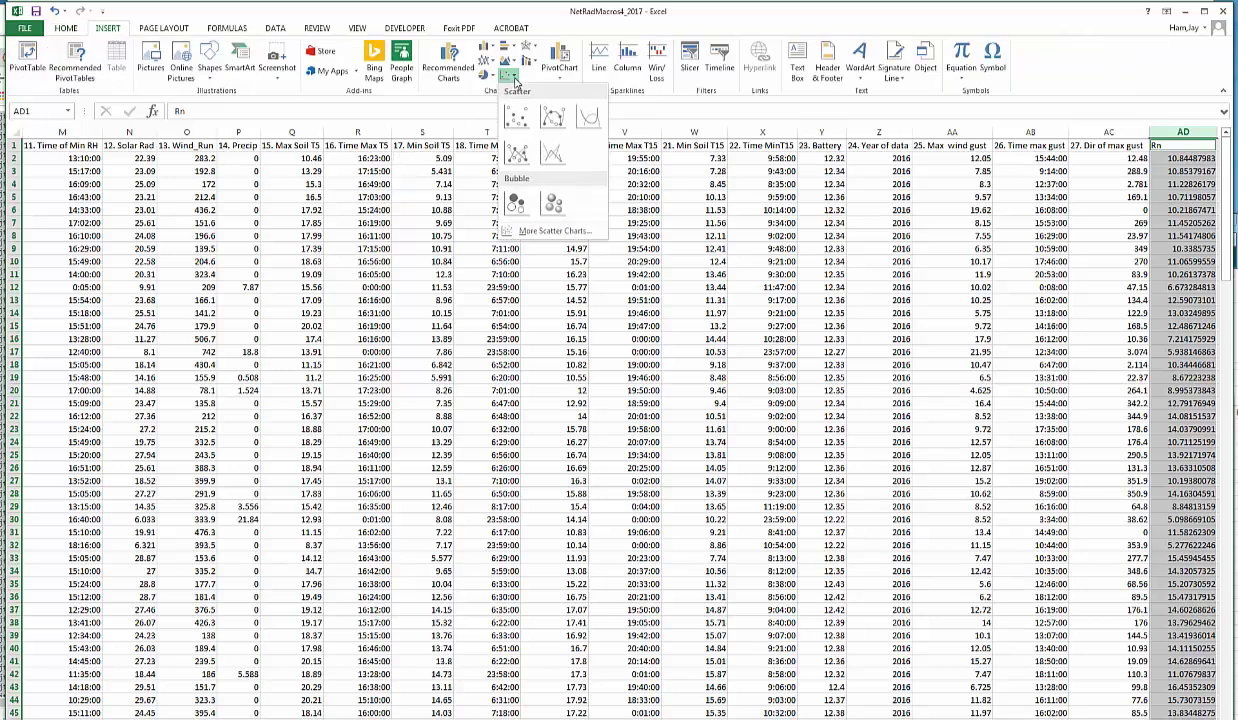
click(516, 158)
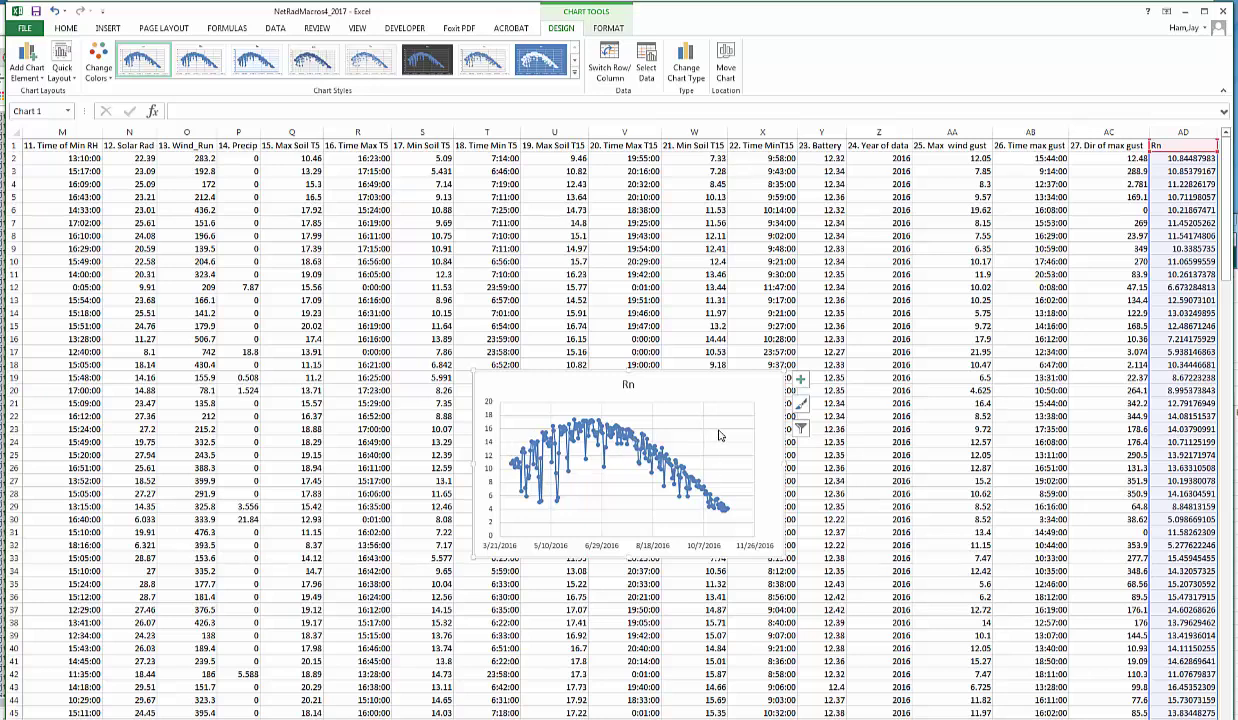
- Move the Rn chart from the Data sheet to a new chart sheet named Rnet
right_click(702, 391)
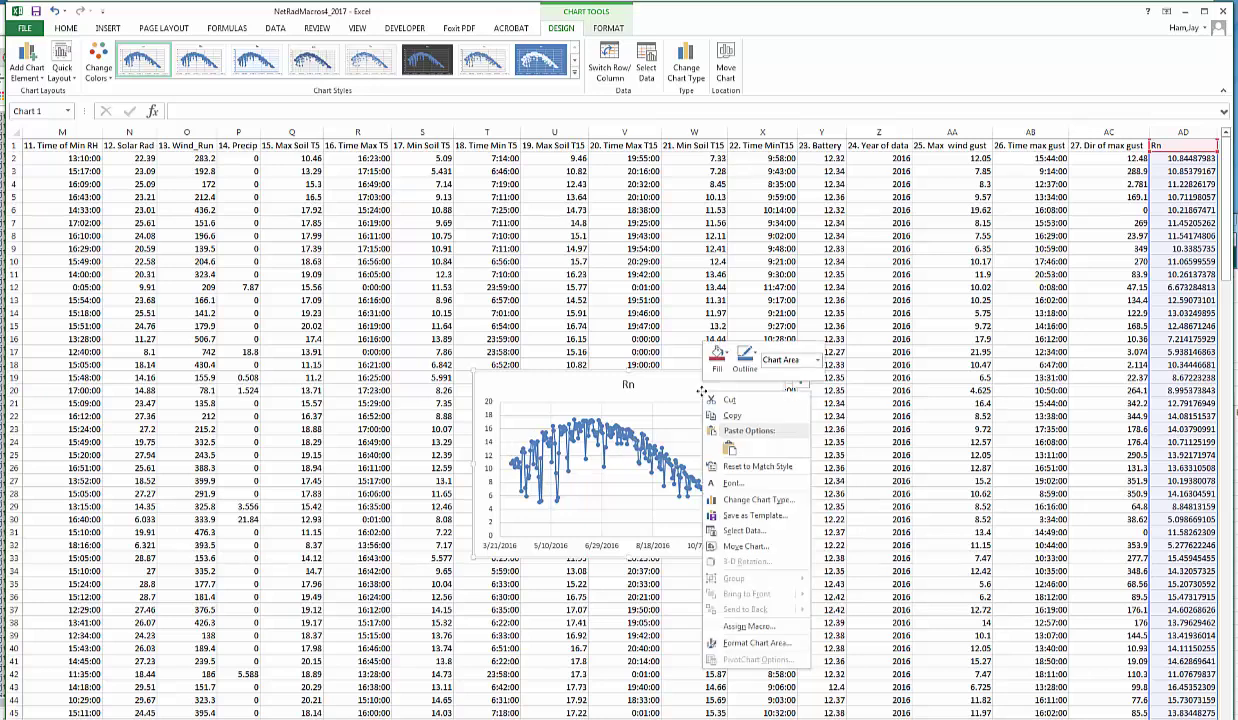
click(720, 546)
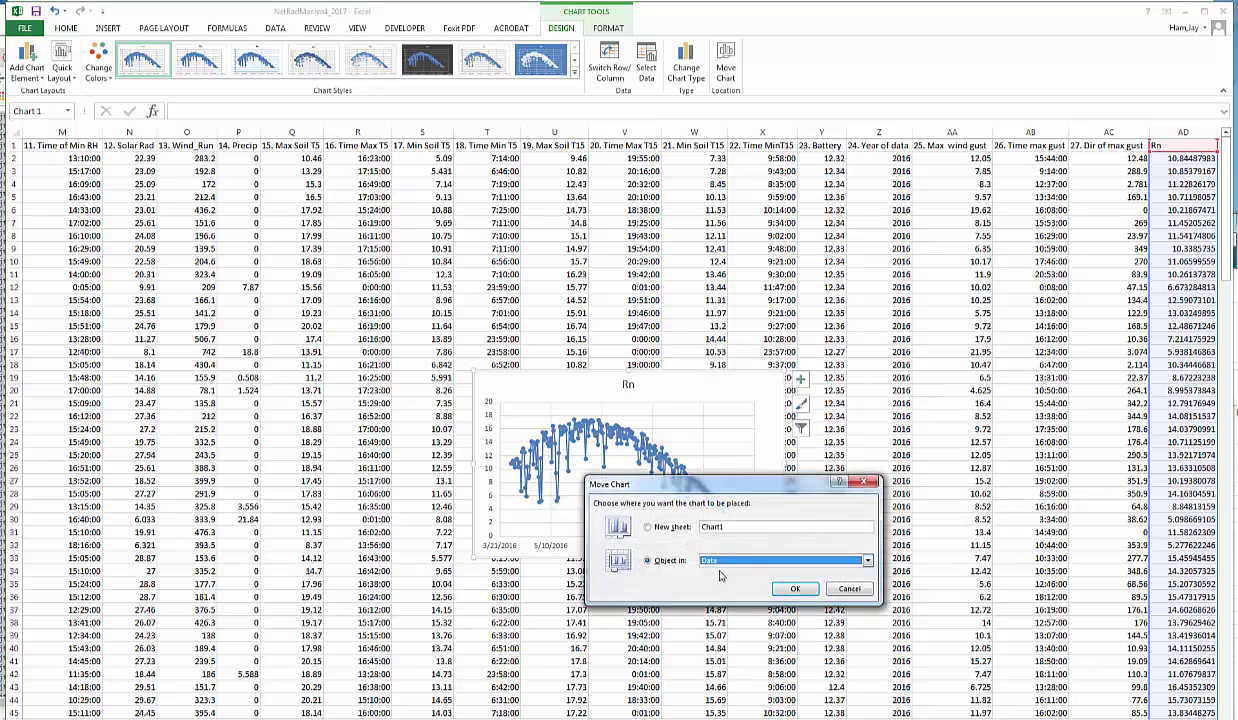
click(648, 528)
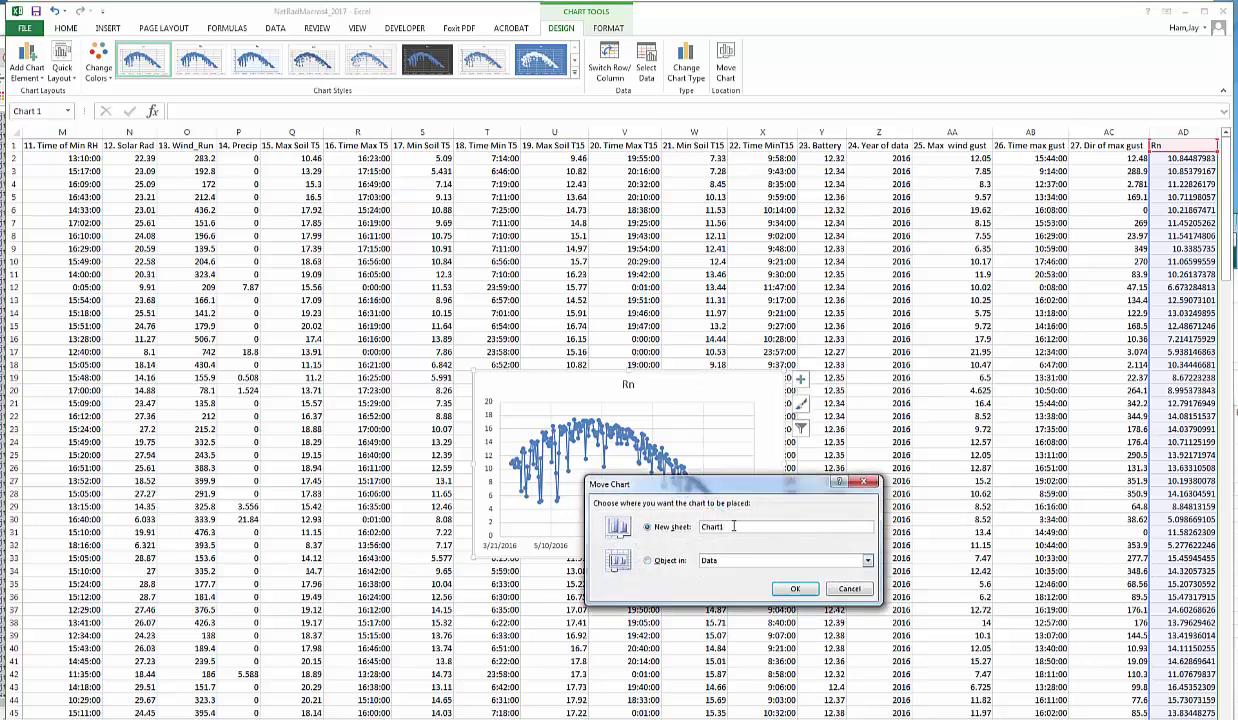
text(Rnet)
click(795, 588)
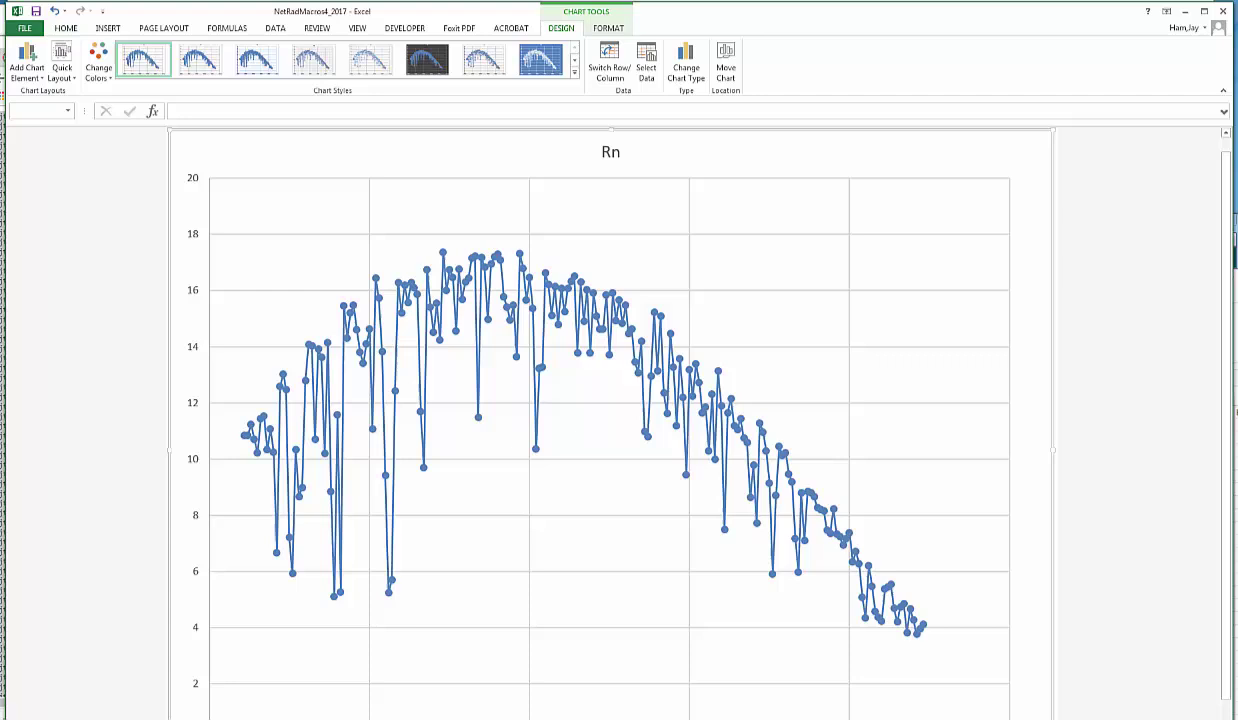
ctrl+scroll(659, 680, down, 3)
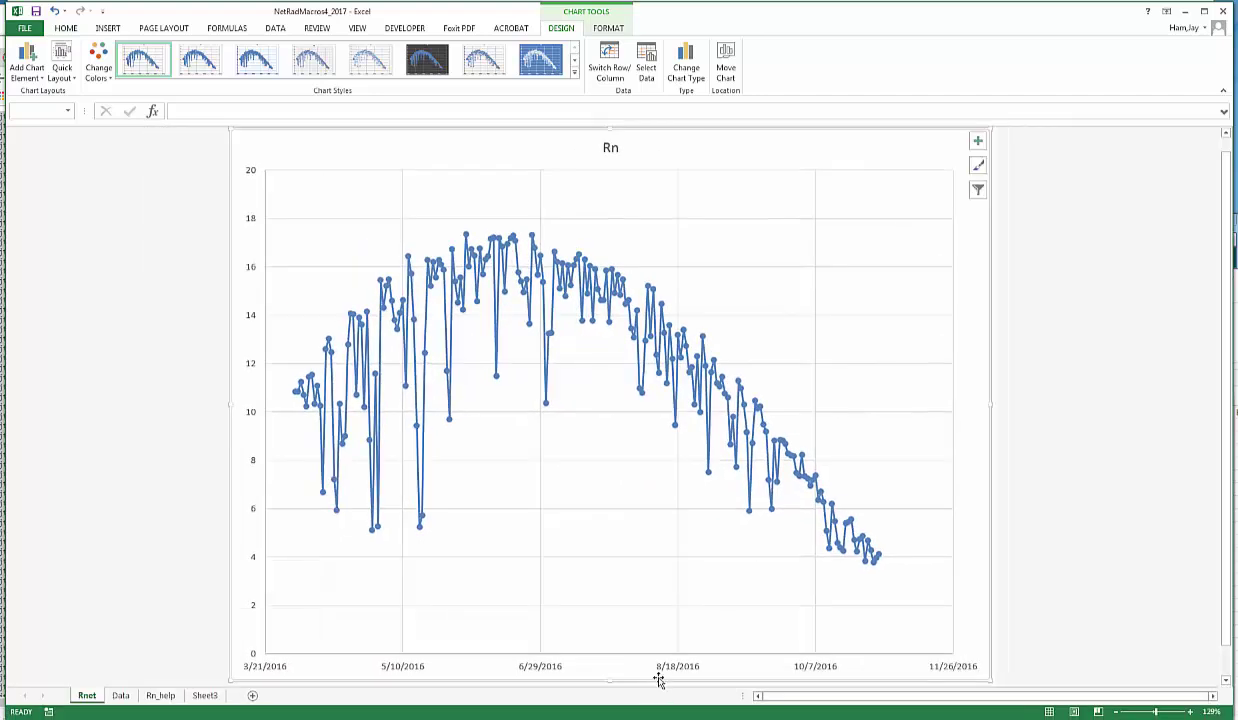
- Apply the first quick layout, with axis titles and a legend, and set the vertical axis title to "Rn (MJ/m2/d)"
click(70, 76)
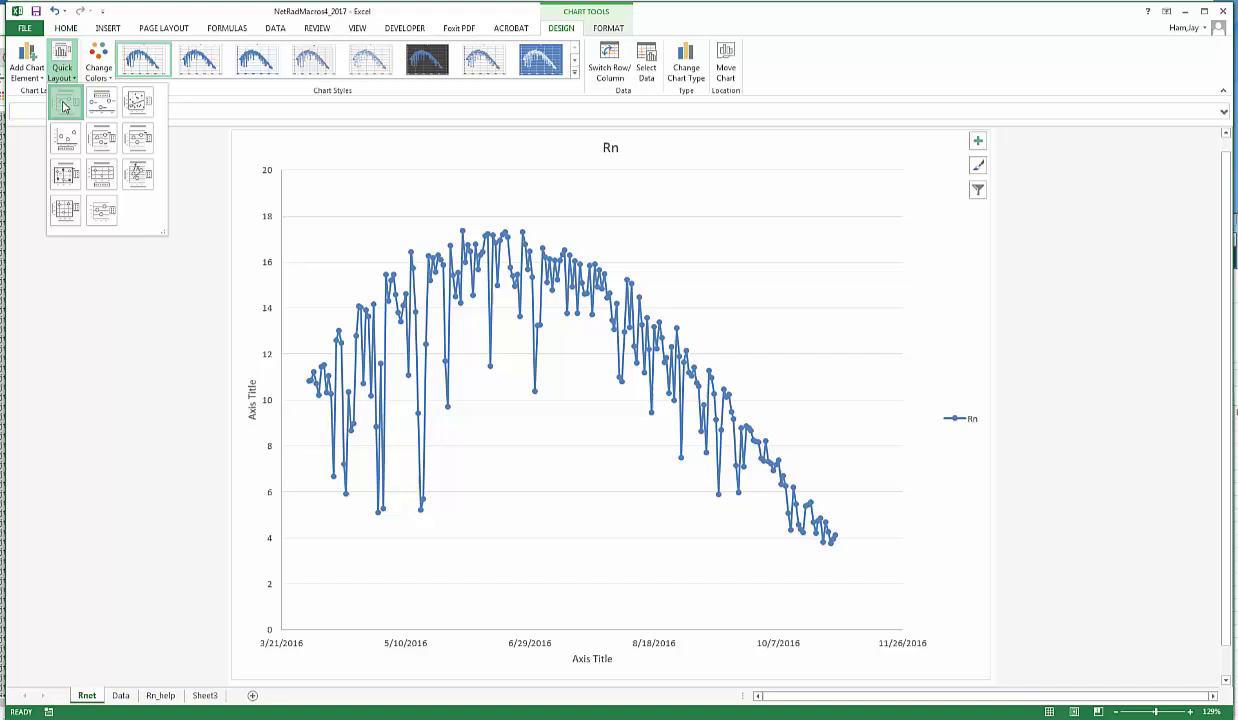
click(64, 106)
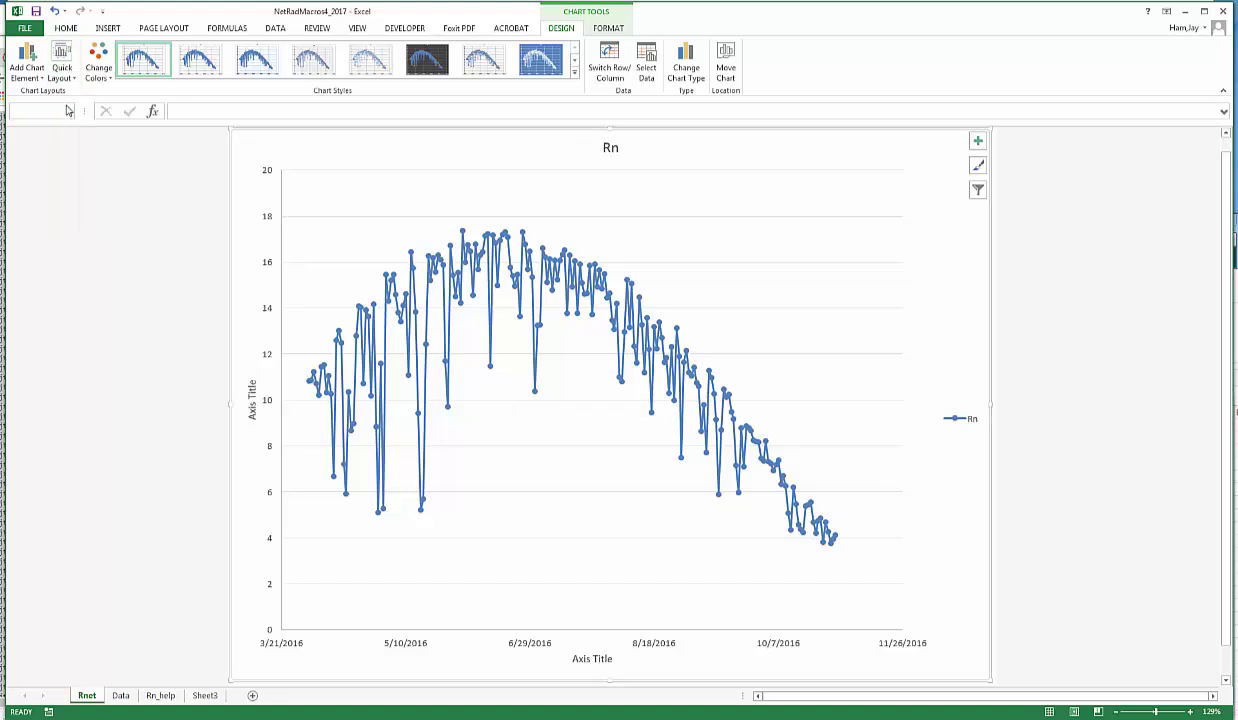
click(259, 395)
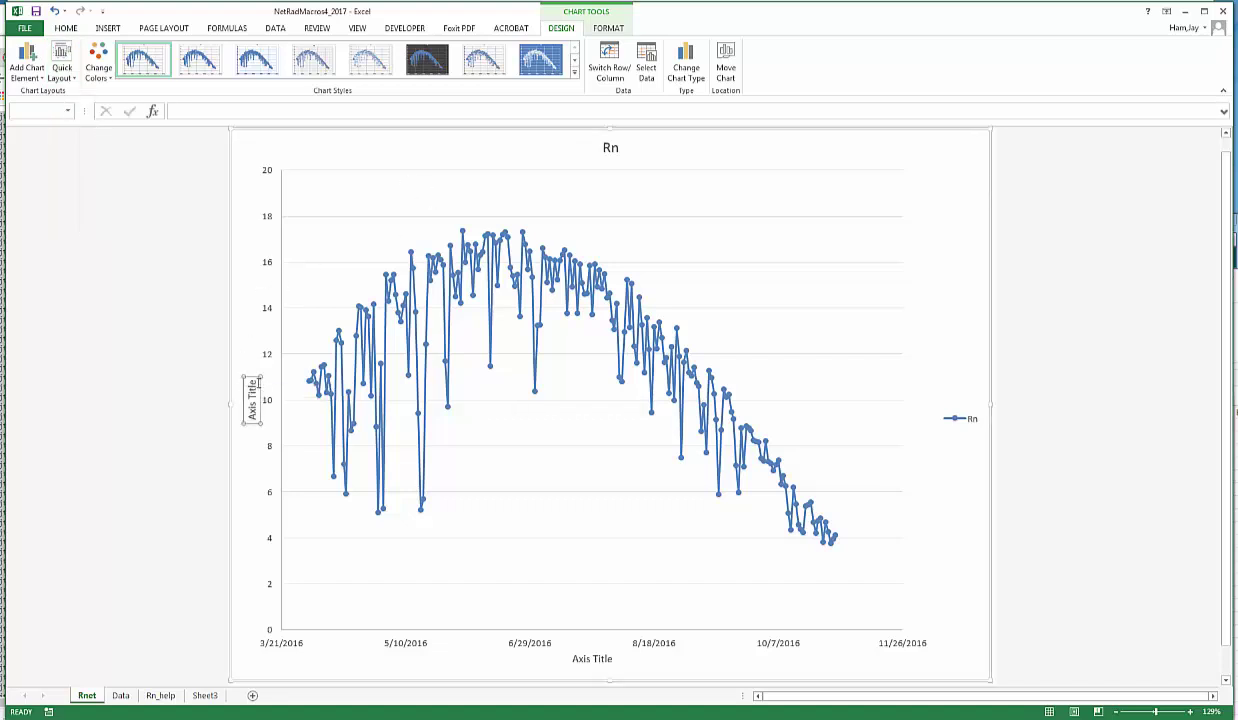
drag(253, 381, 258, 422)
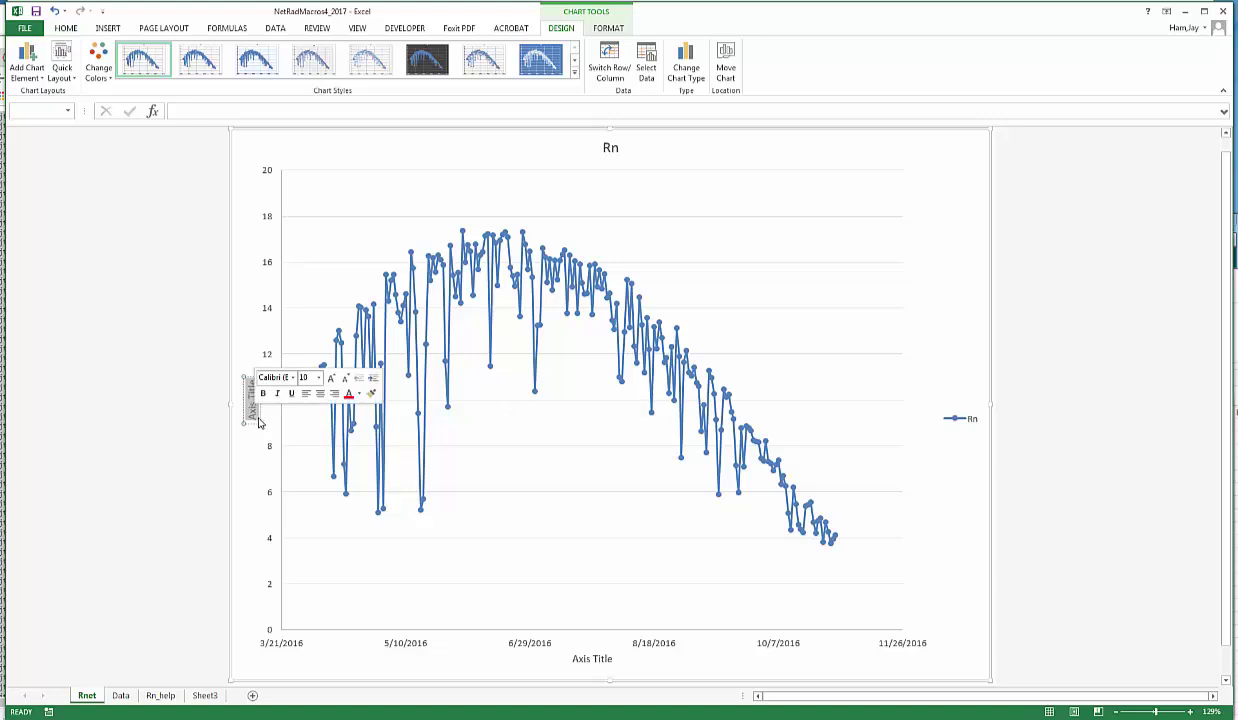
text(Rn)
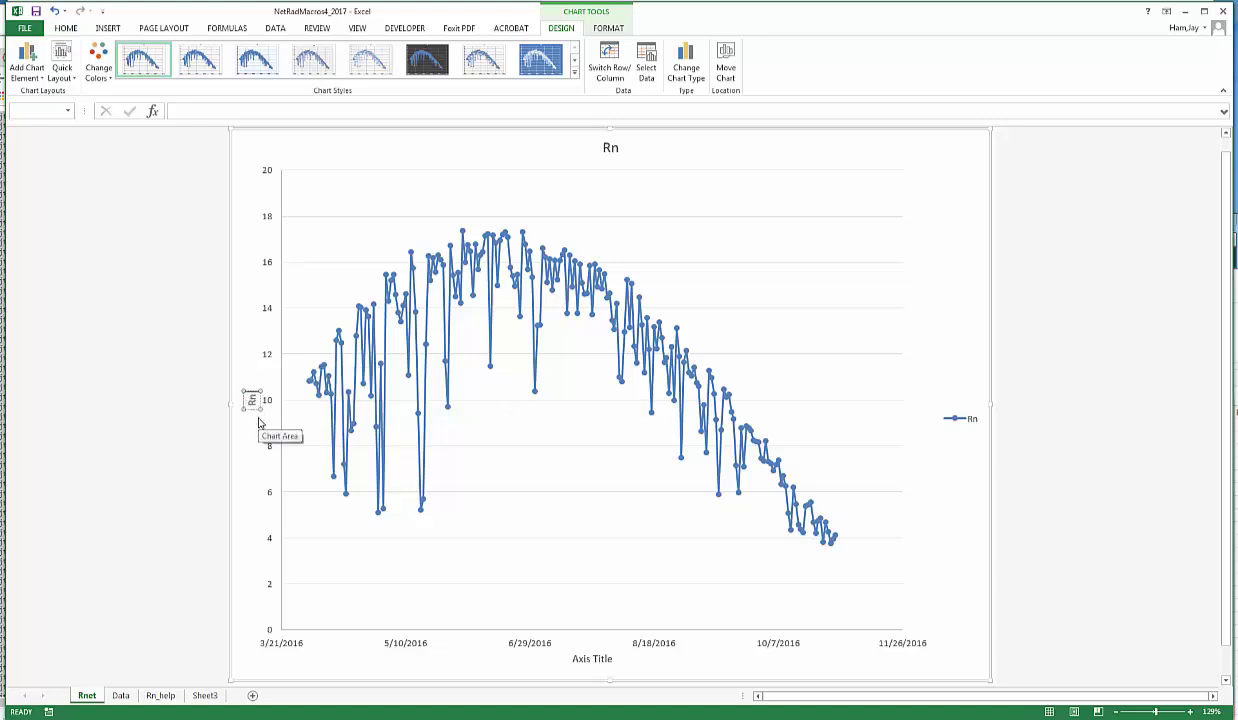
text( (MJ)
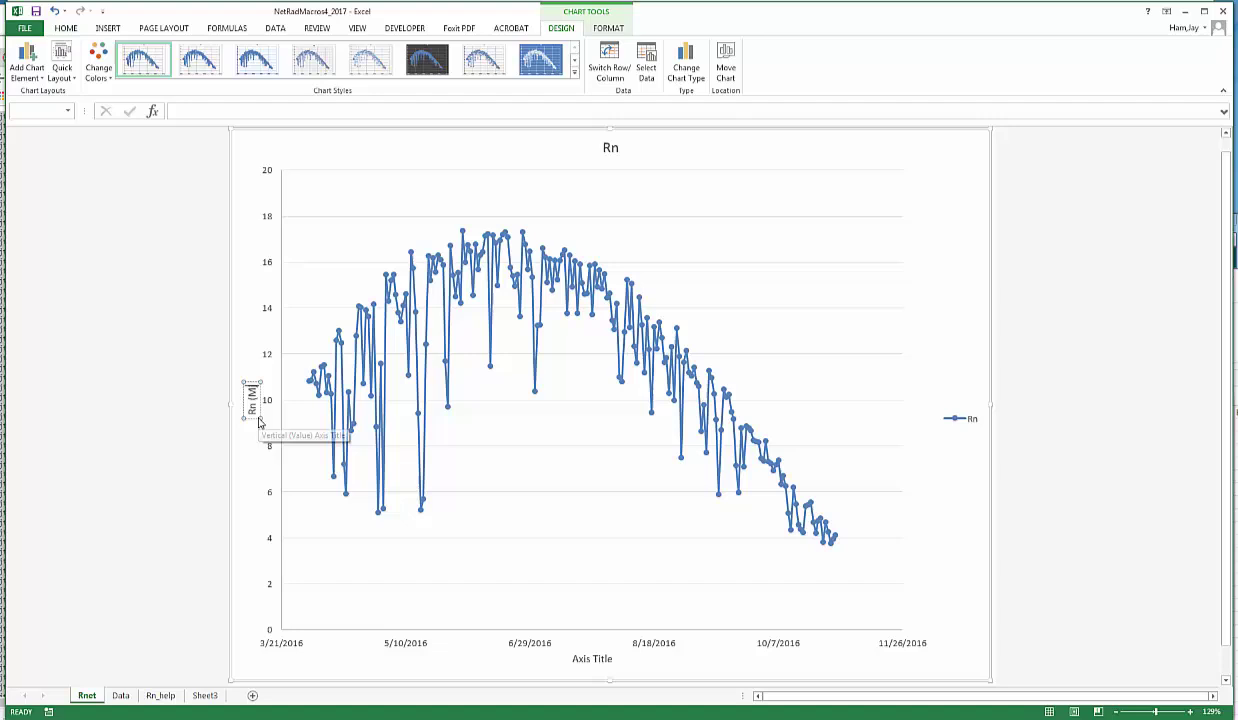
text(/)
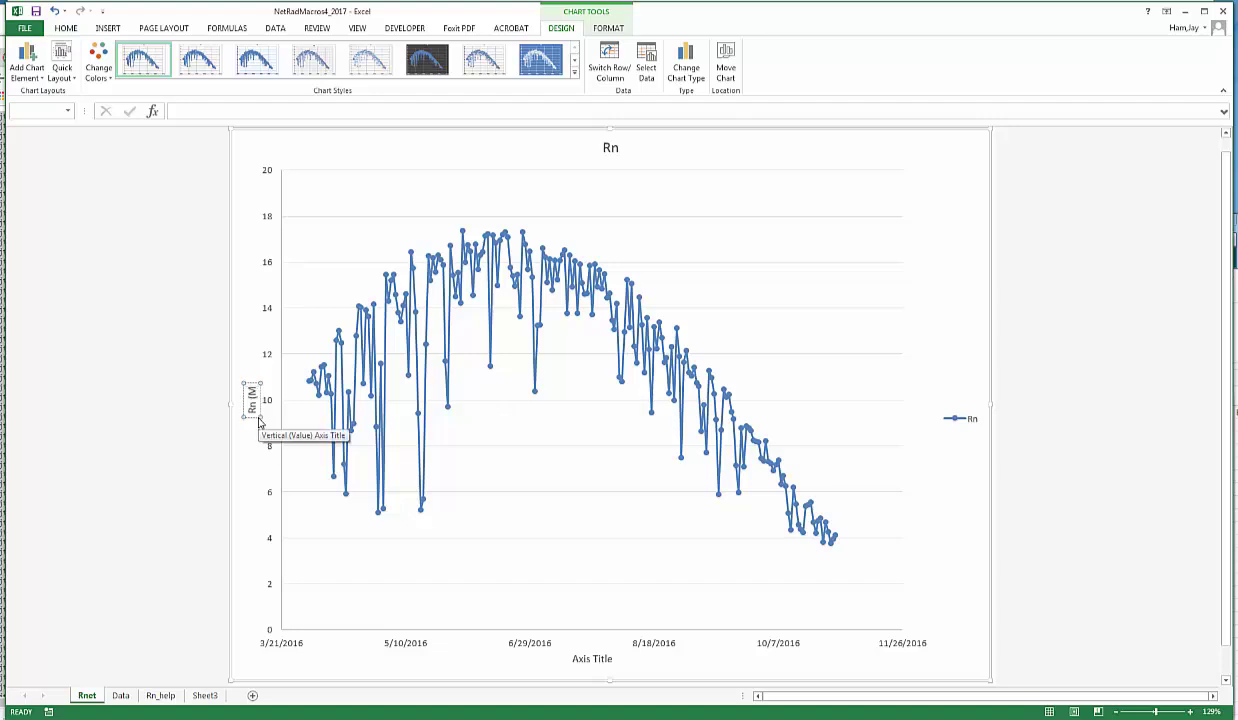
text(m2/d)
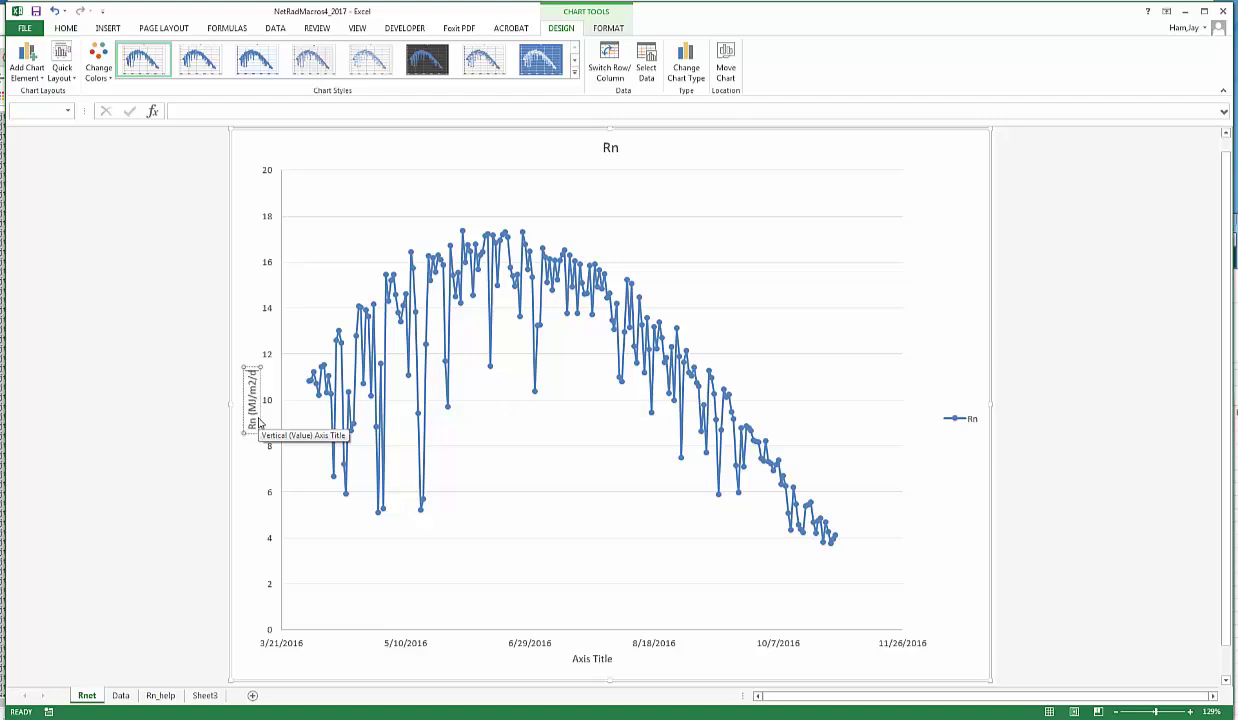
text())
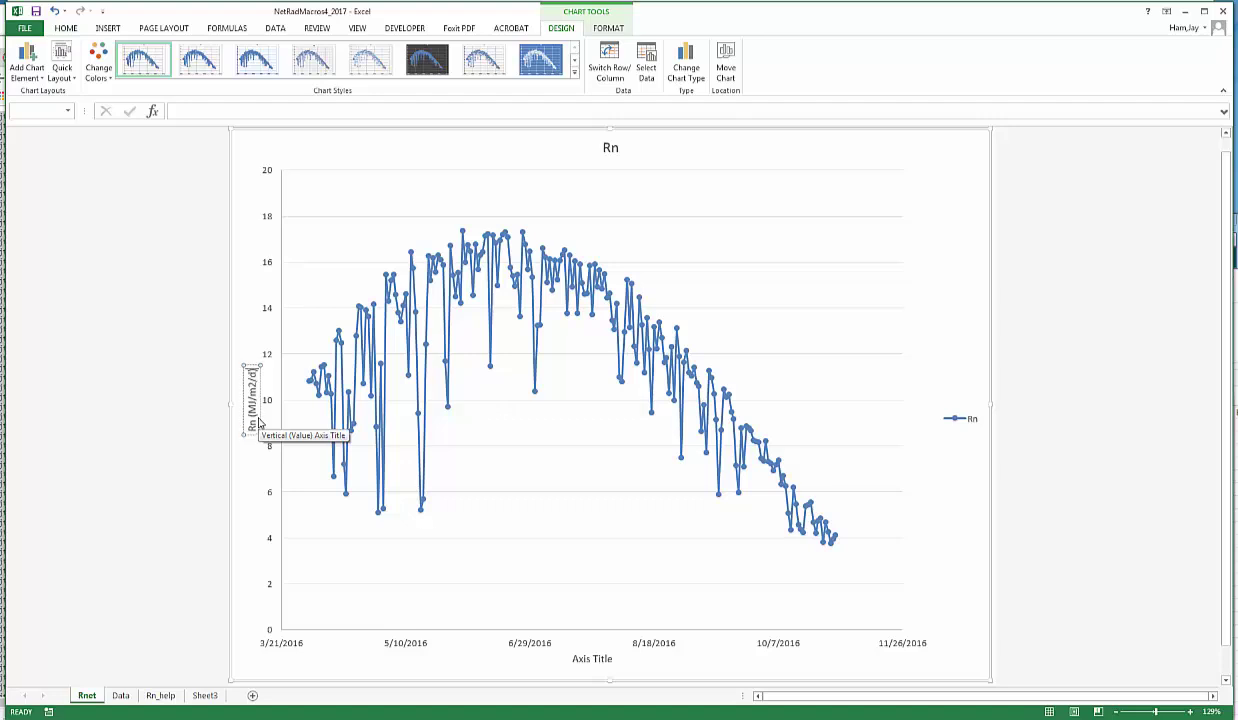
- Set the chart's horizontal axis title to "Date"
click(586, 658)
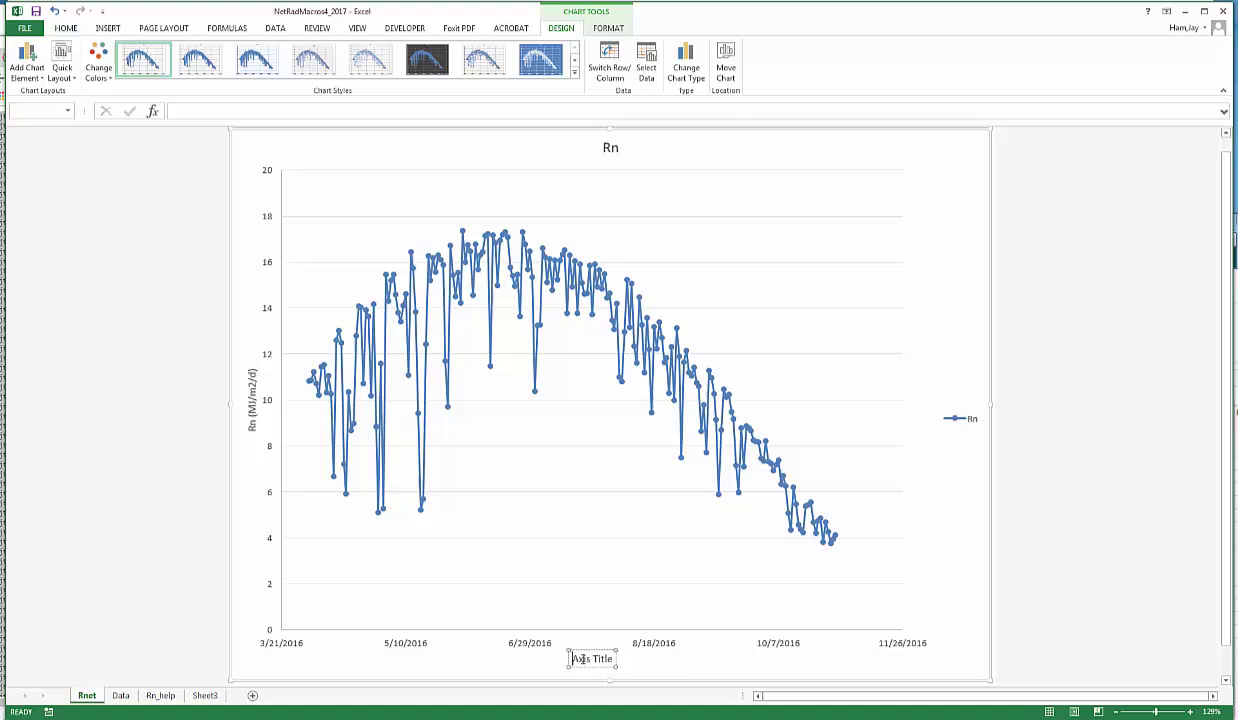
drag(572, 658, 612, 658)
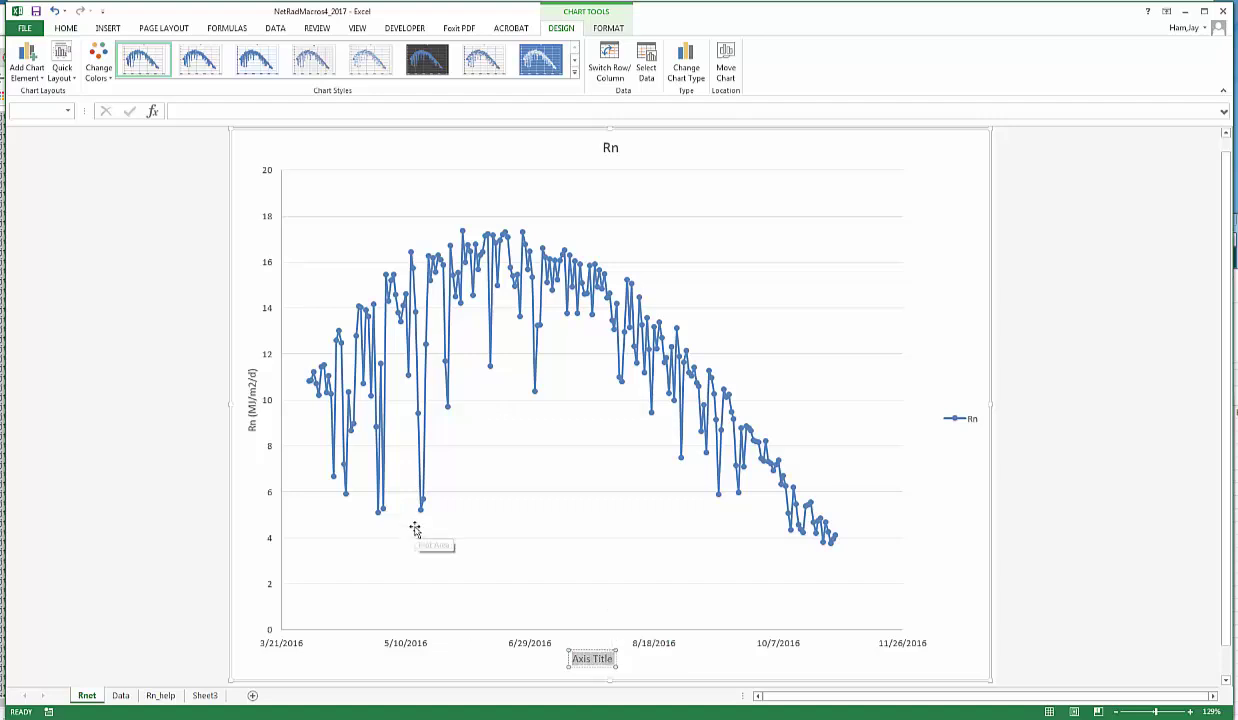
text(Date)
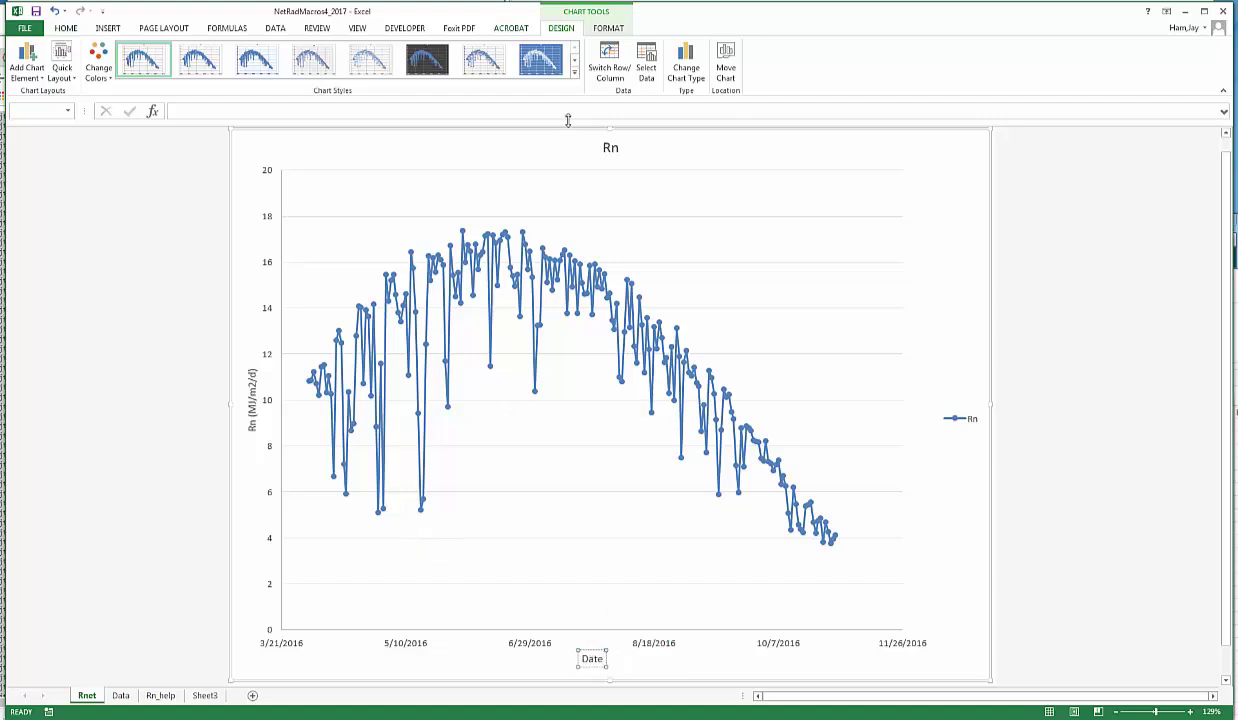
- Change the chart title to "Net Radiation, LaJunta CO, 2016"
click(612, 147)
click(618, 147)
key(BackSpace)
key(BackSpace)
text(Net Radia)
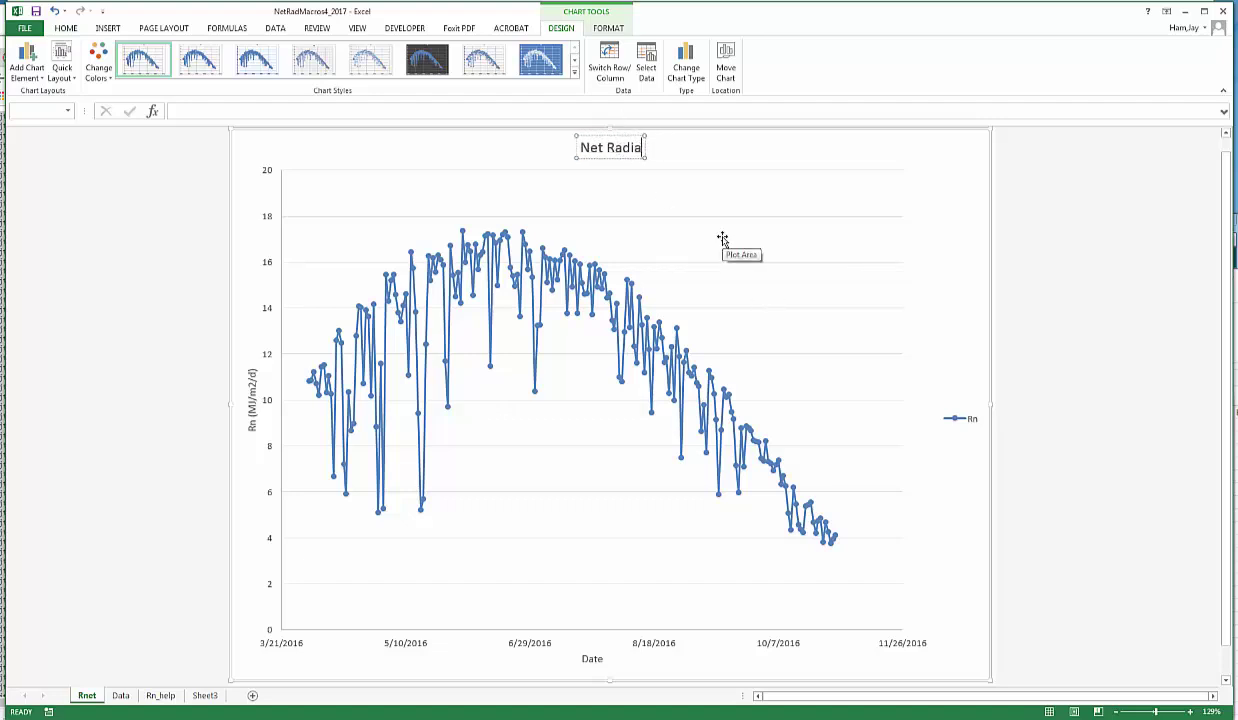
text(t)
text(ion,)
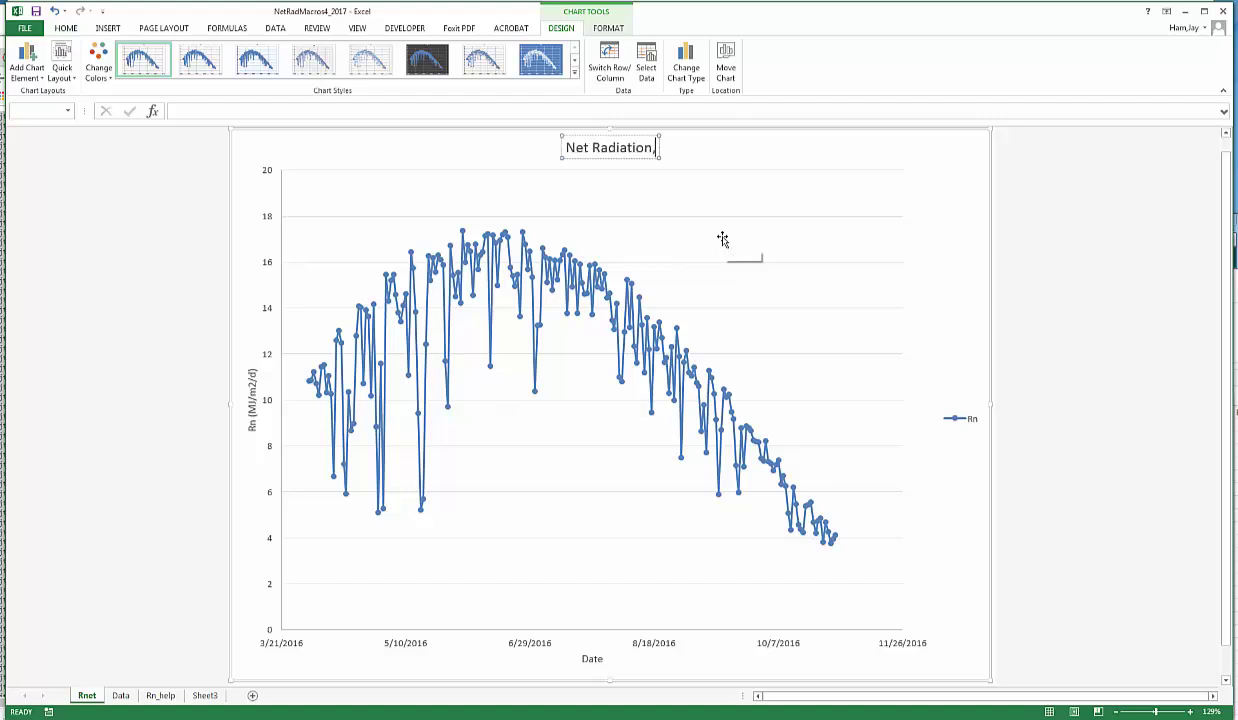
text( La)
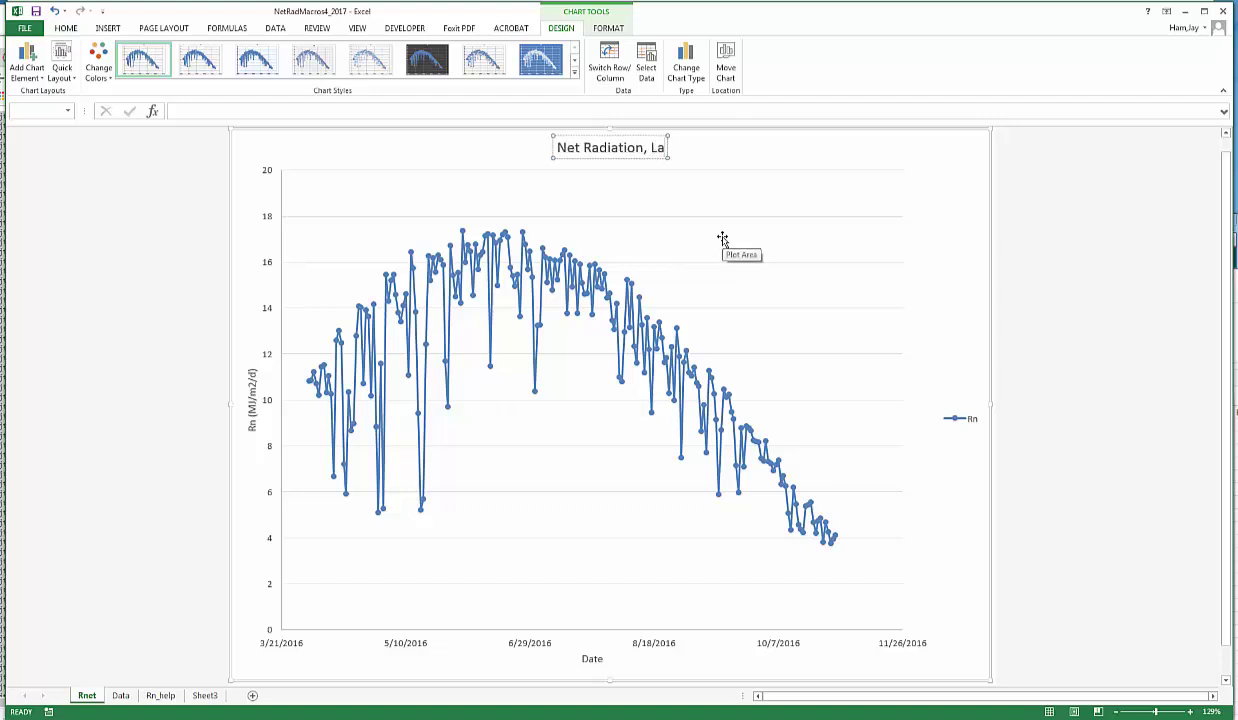
text(Junta)
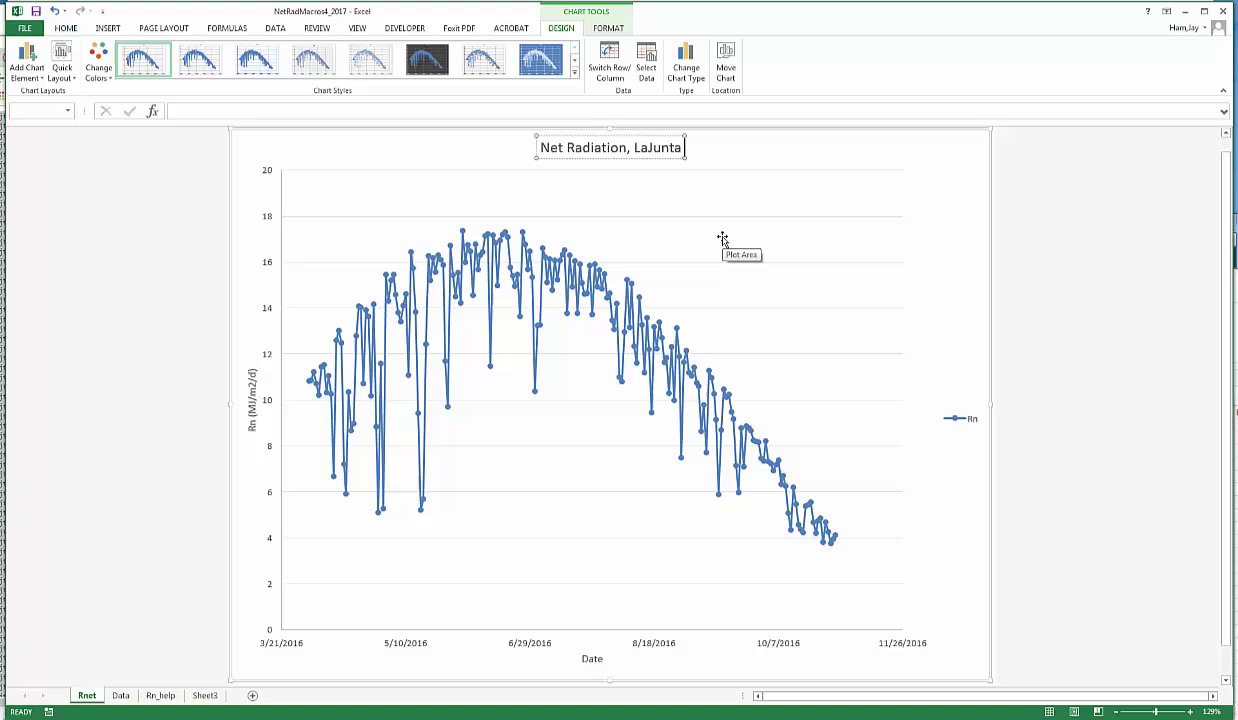
text( CO, 201)
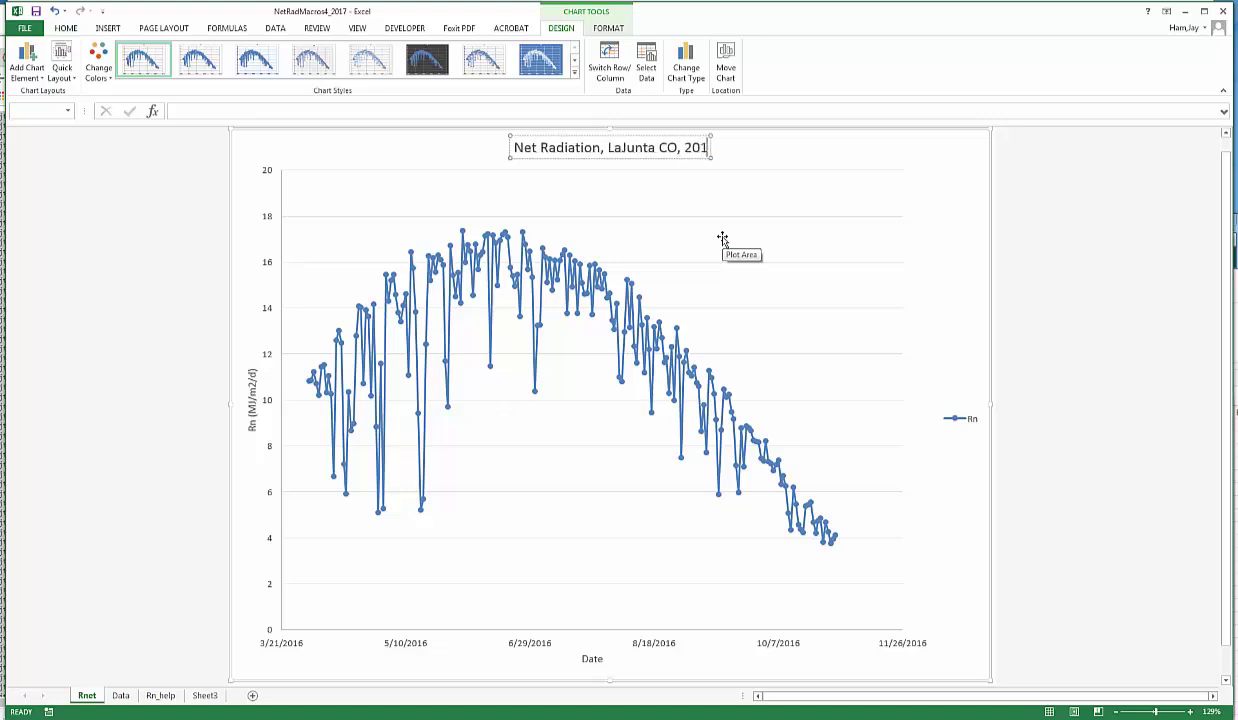
text(6)
click(825, 285)
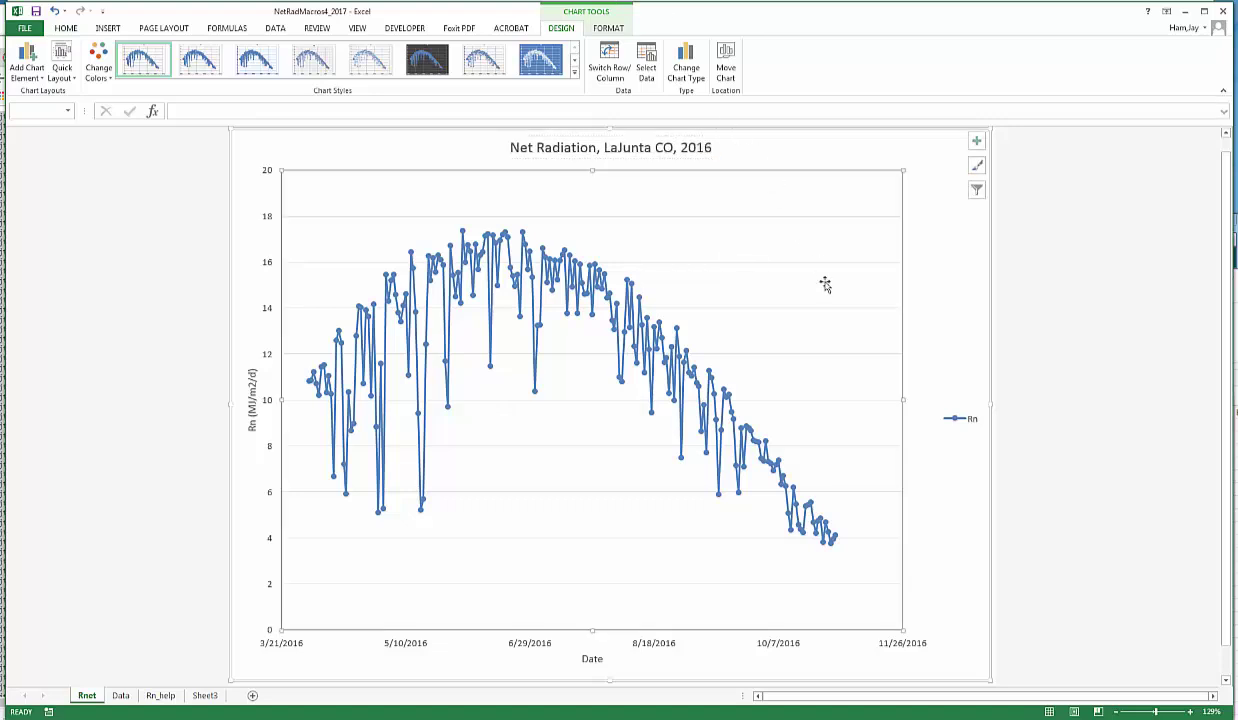
click(960, 335)
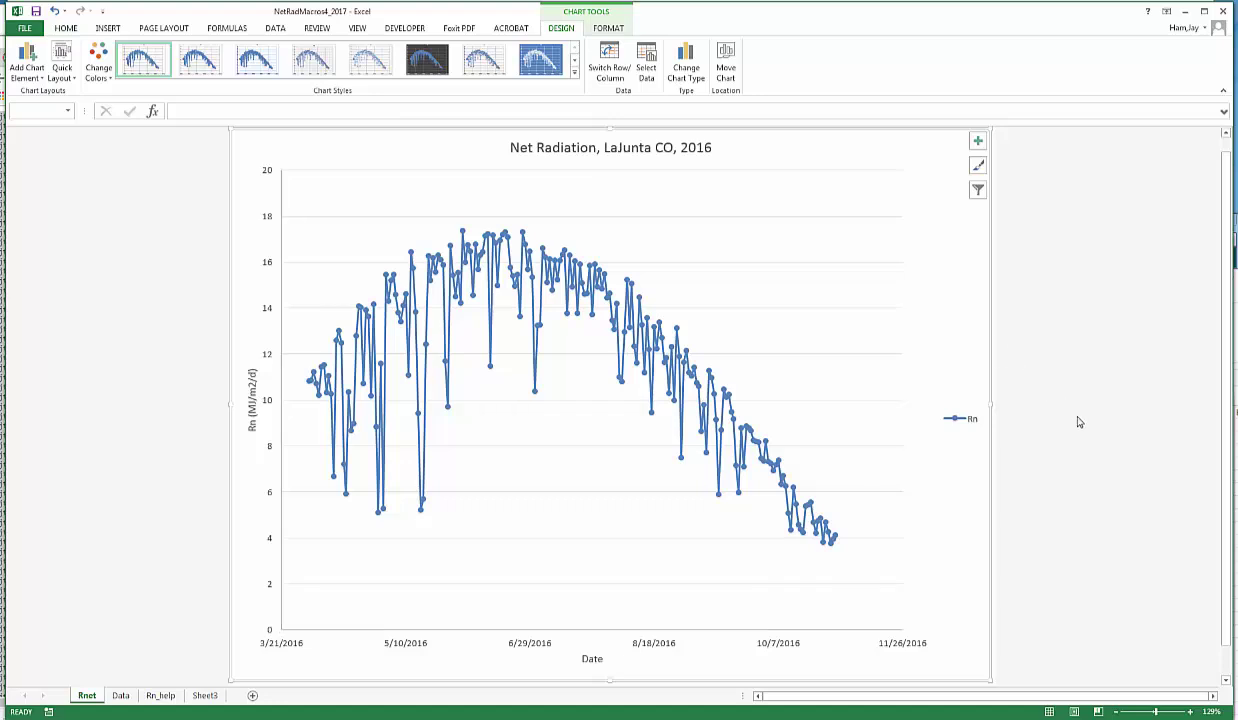
- Delete the Rn legend from the net radiation chart and deselect the chart
right_click(956, 419)
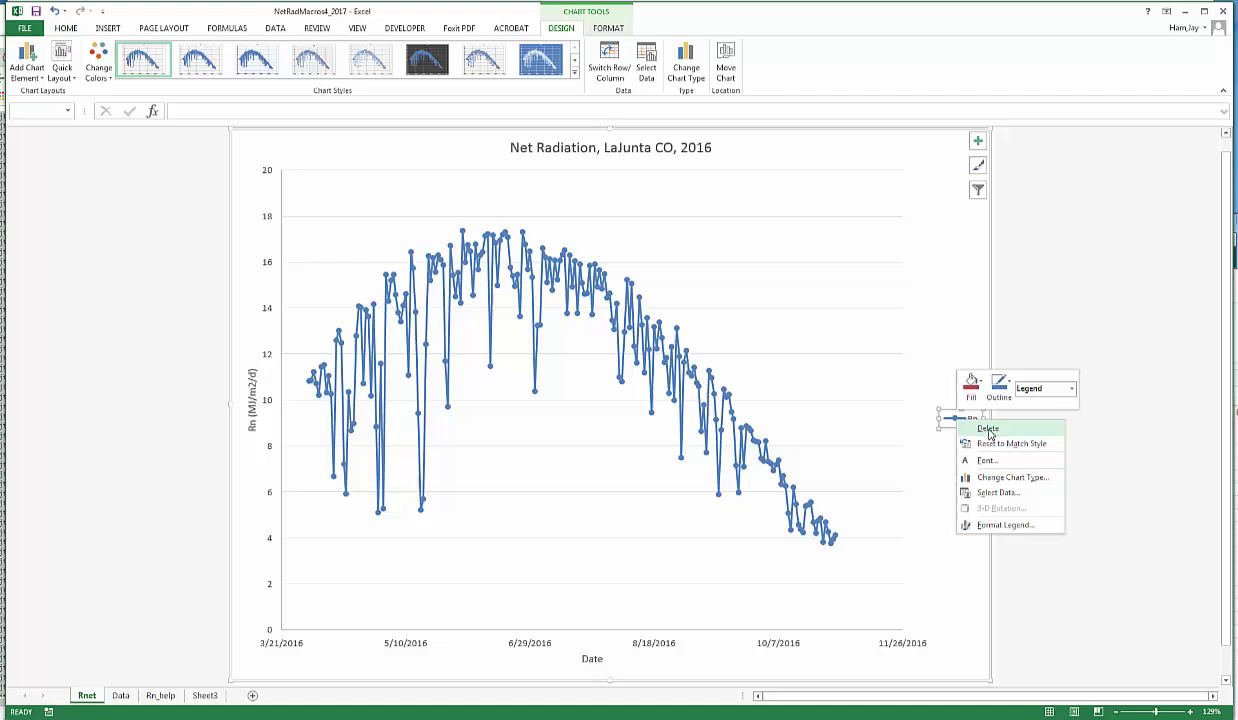
click(988, 429)
click(1068, 538)
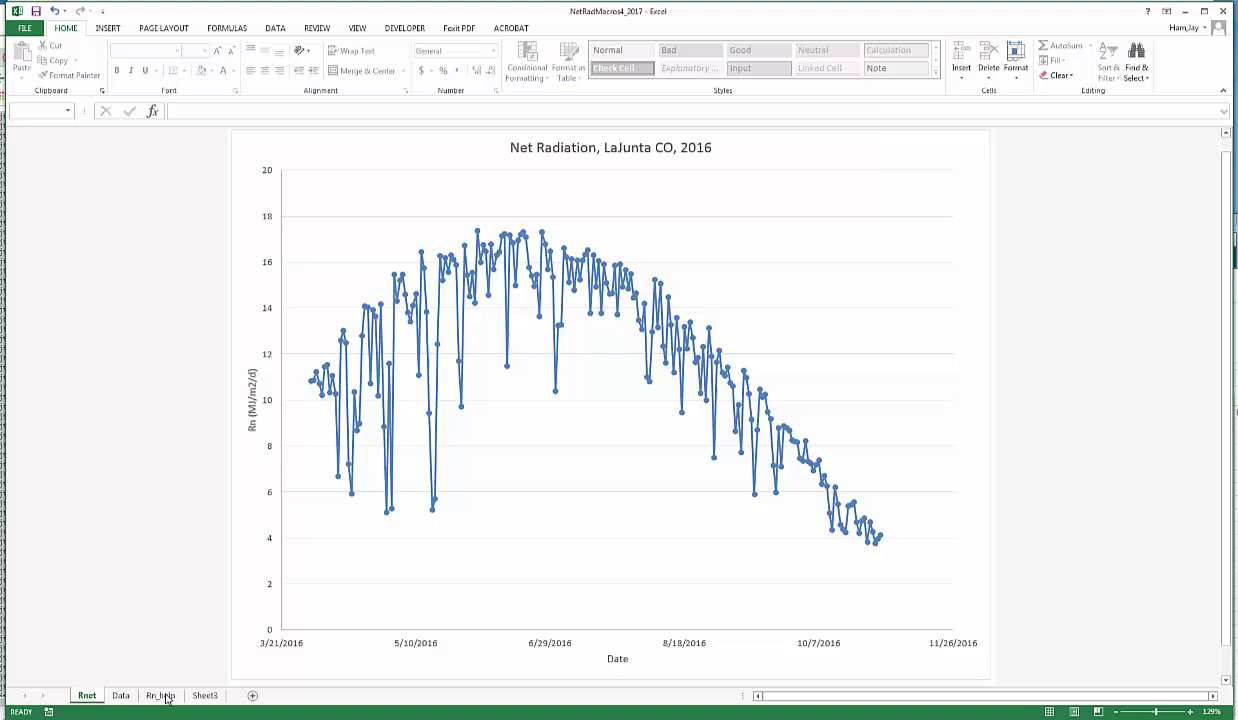
- Look at the workbook's macro list and at its function code in the Visual Basic editor, and close both
click(396, 30)
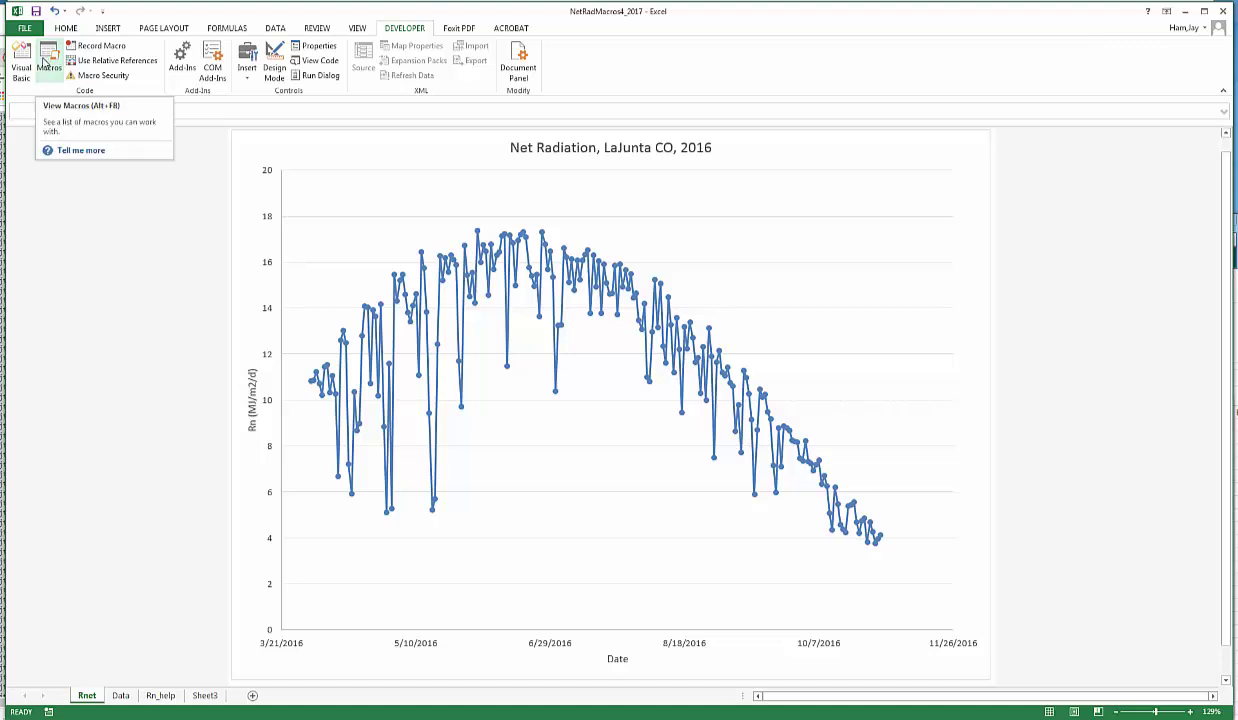
click(47, 66)
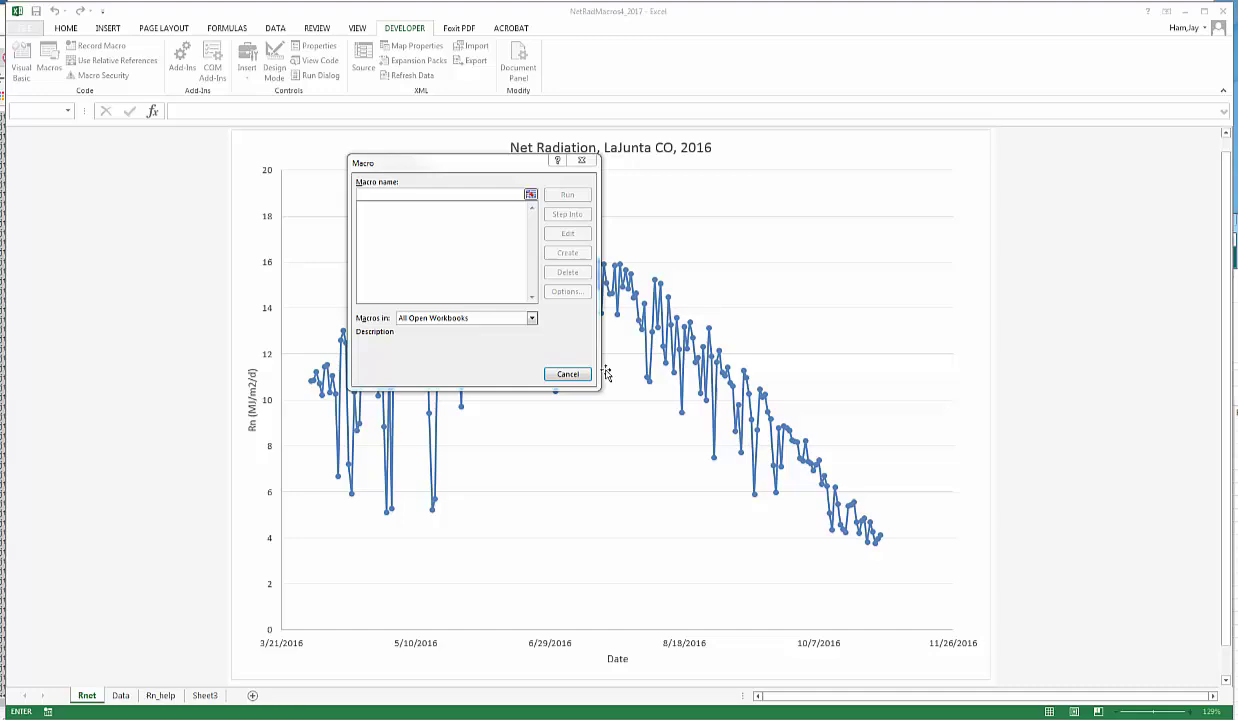
click(566, 373)
click(21, 64)
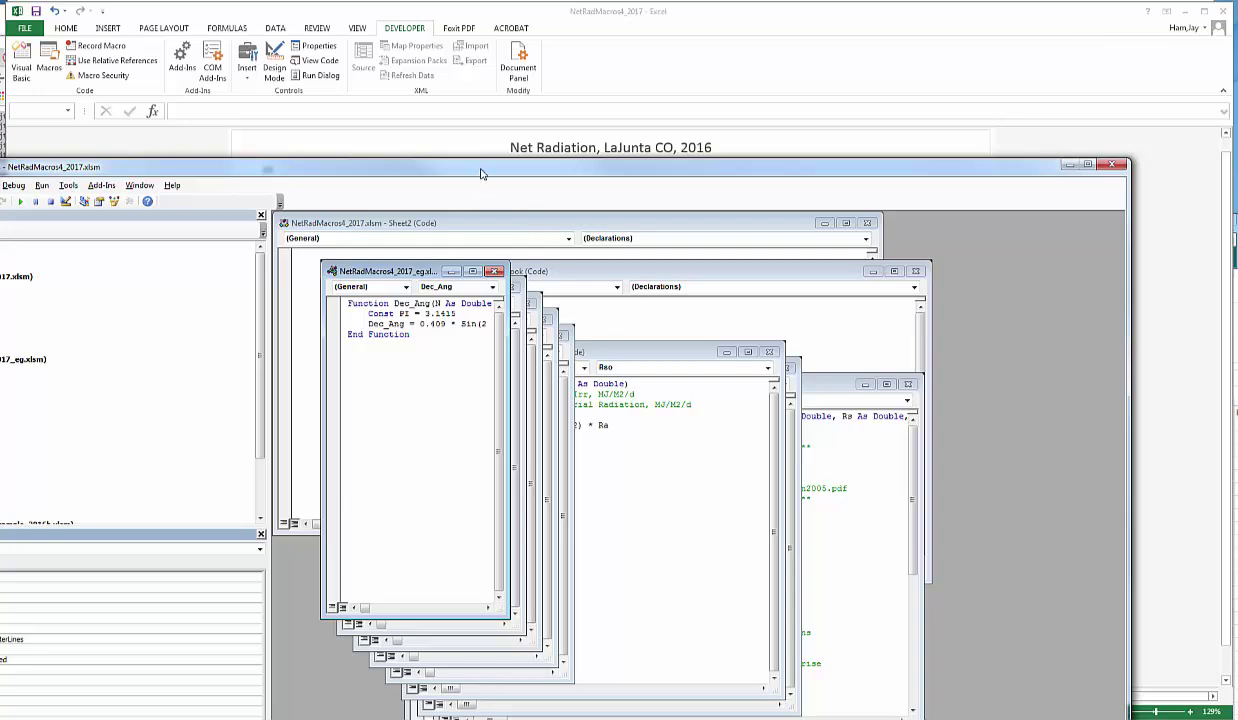
drag(467, 168, 684, 153)
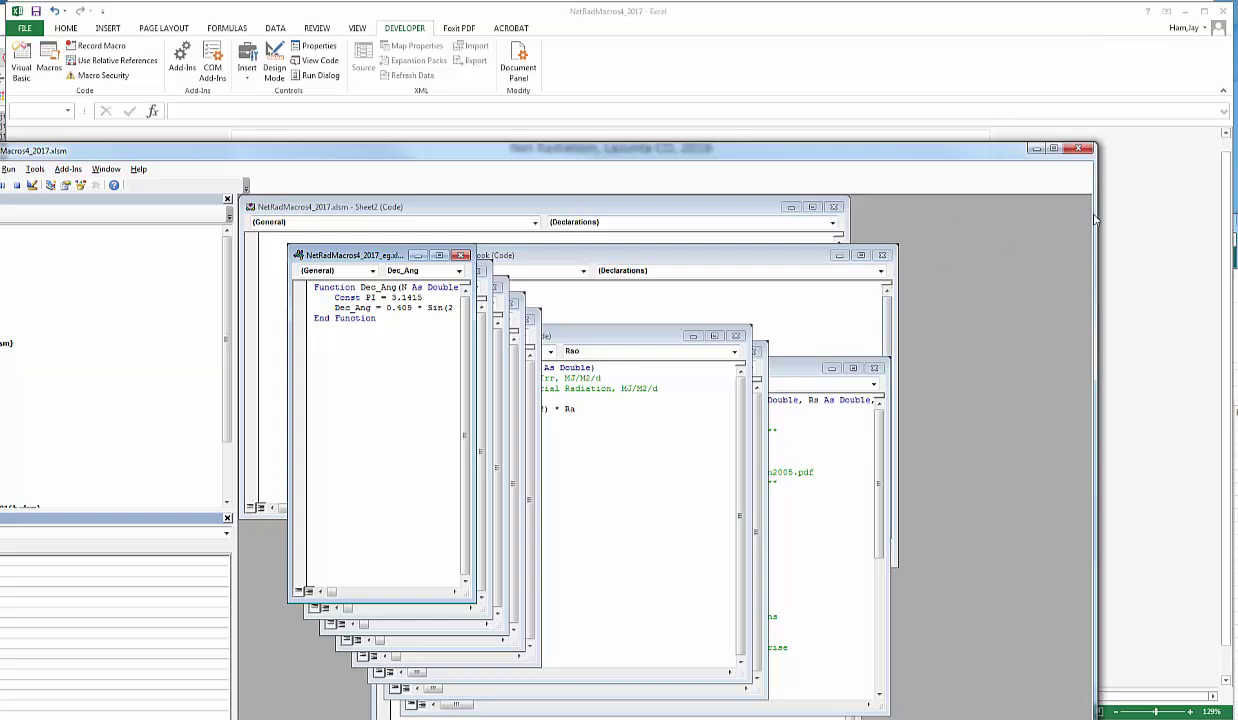
click(1082, 151)
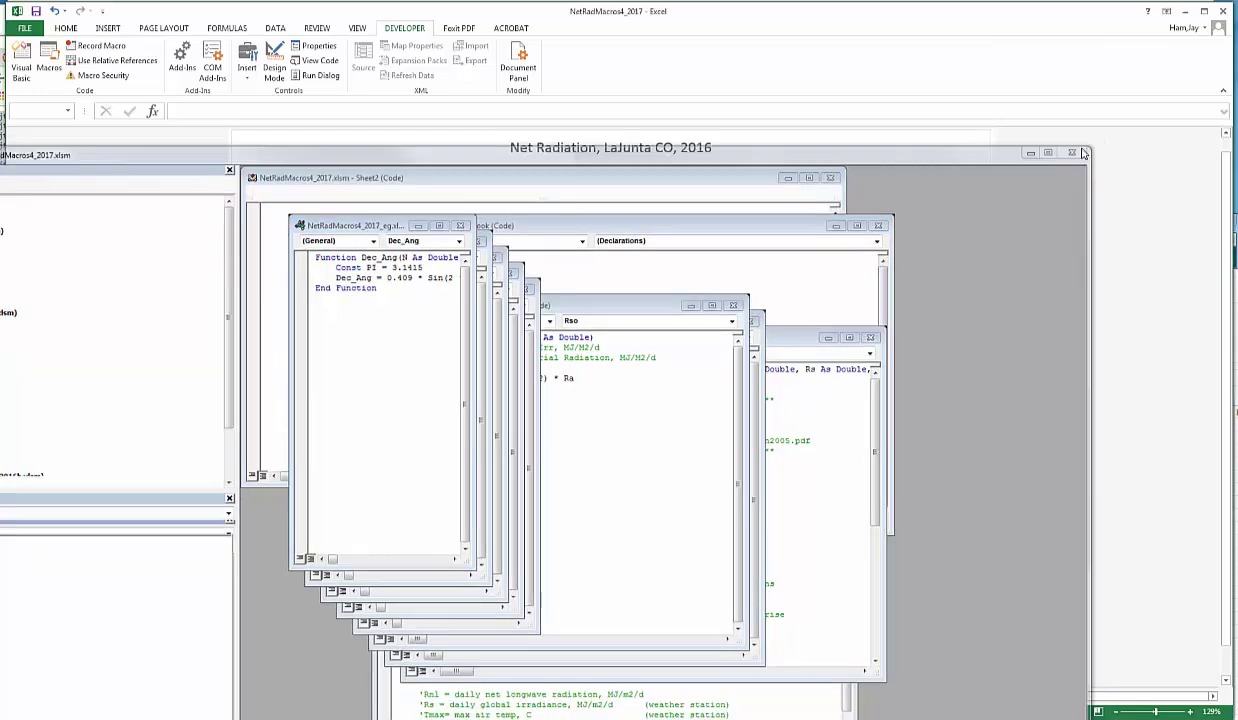